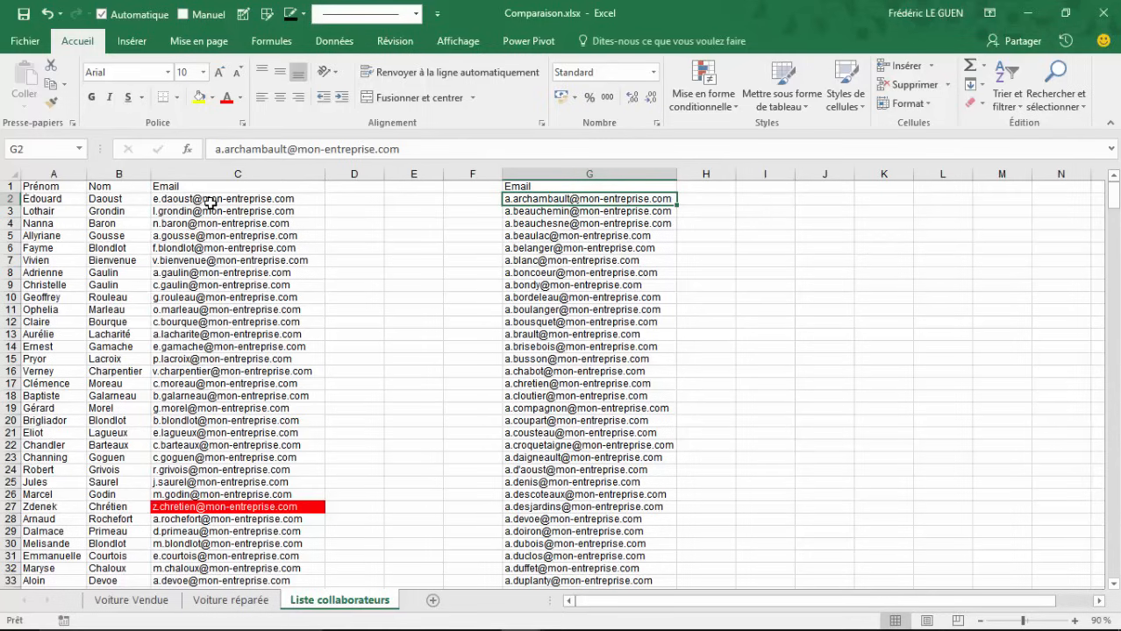
# Compare where the two e-mail lists end, and look over the Voiture réparée and Voiture Vendue sheets
pyautogui.hotkey('ctrl', 'Down')
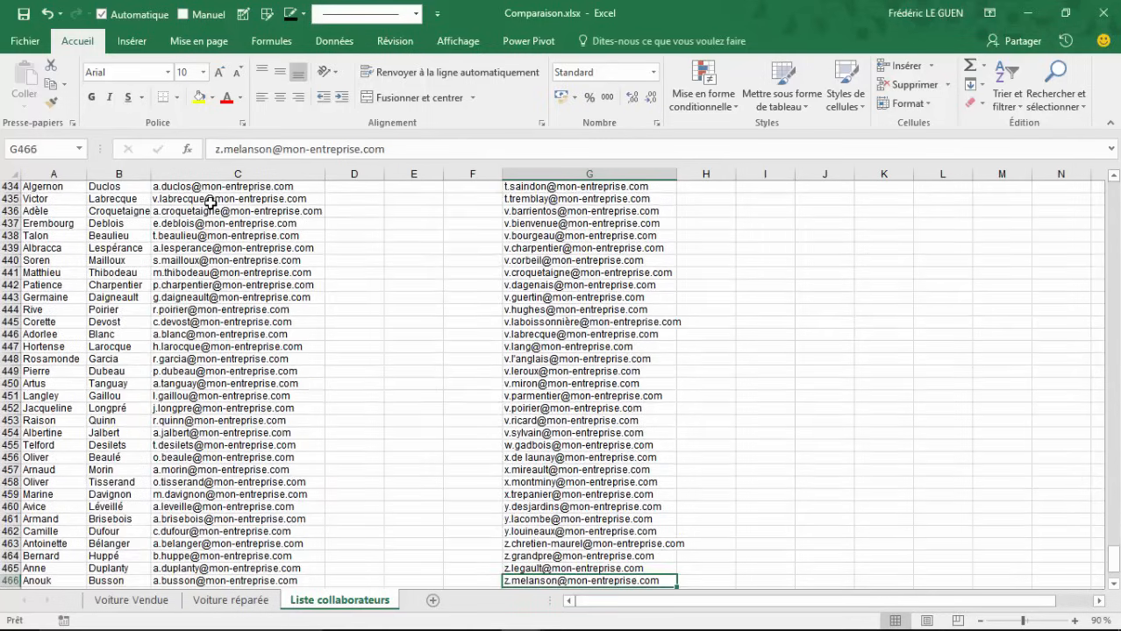
pyautogui.scroll(-2, 300, 321)
pyautogui.scroll(-2, 300, 321)
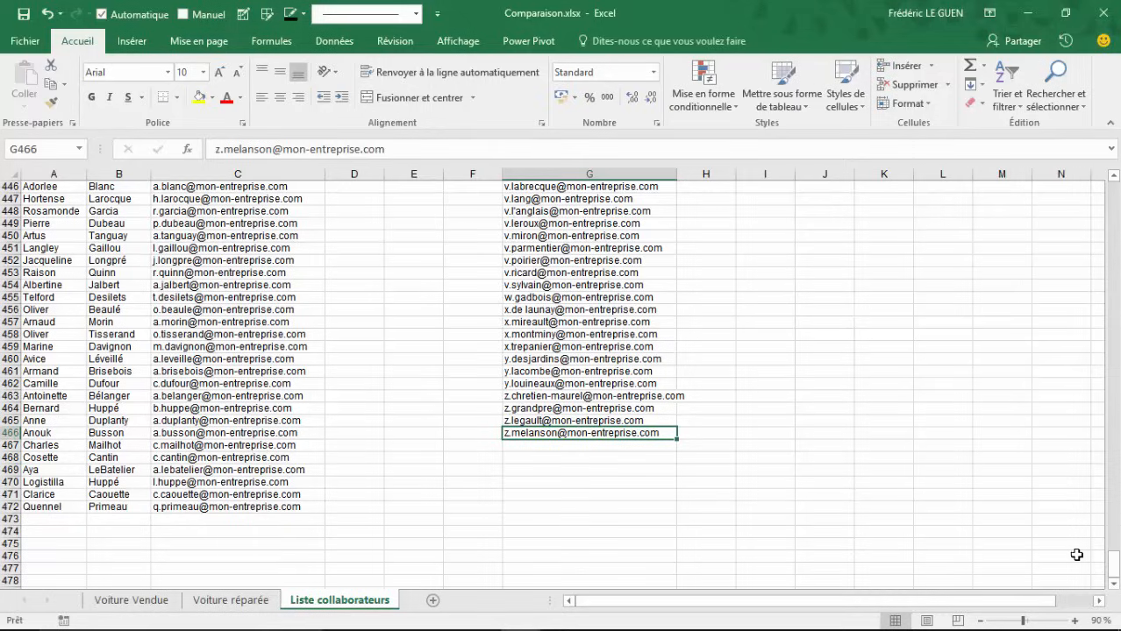
pyautogui.moveTo(1114, 568); pyautogui.dragTo(1113, 206)
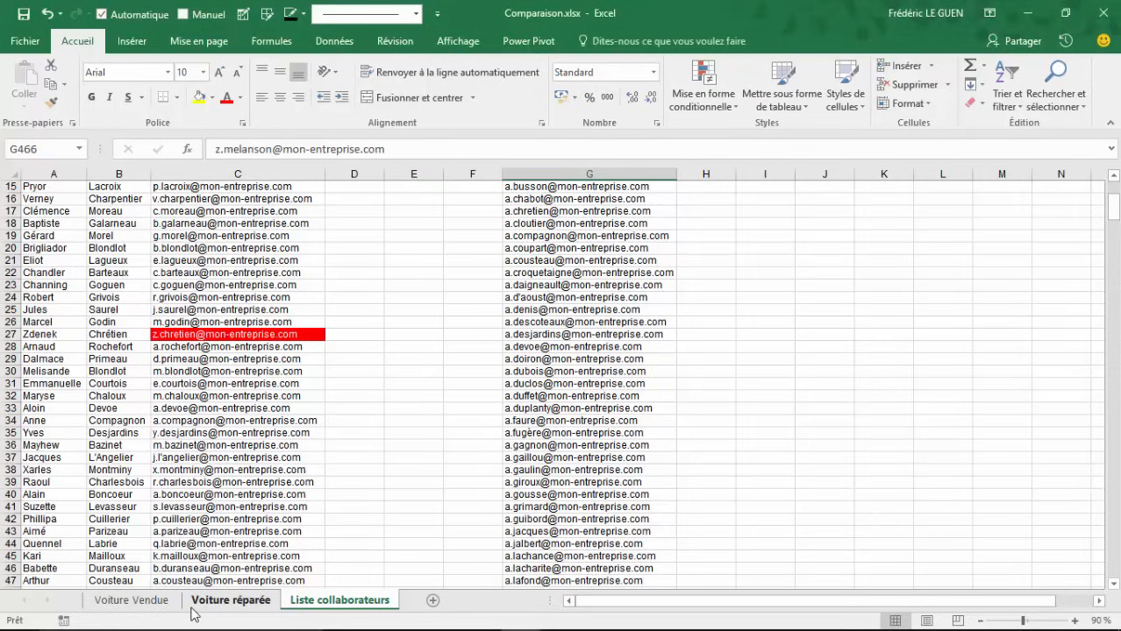
pyautogui.click(230, 601)
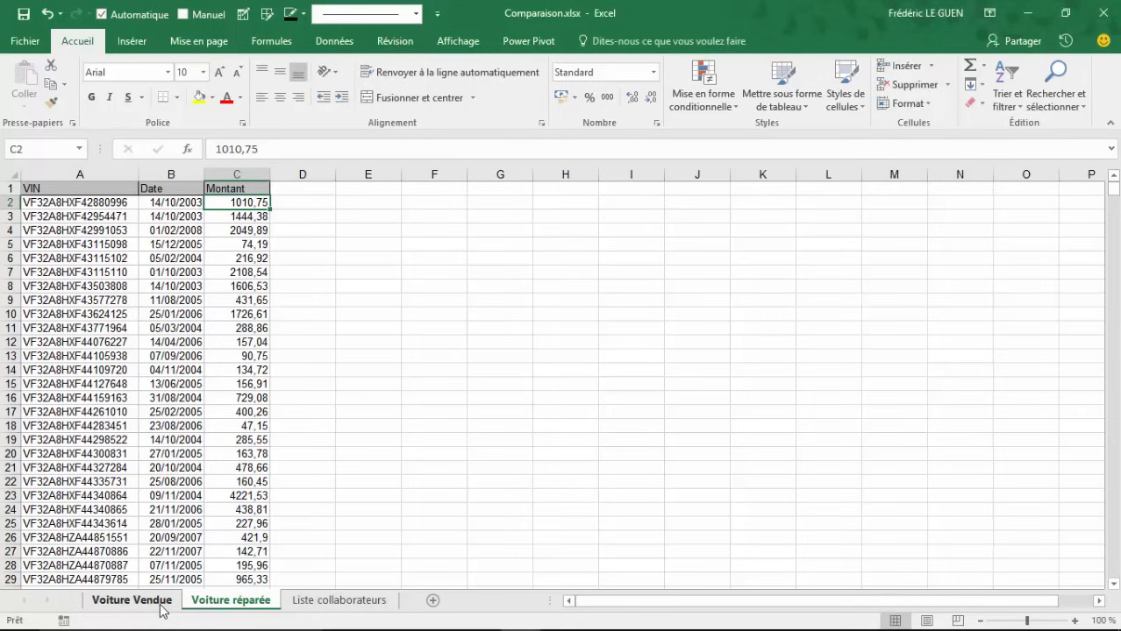
pyautogui.click(132, 600)
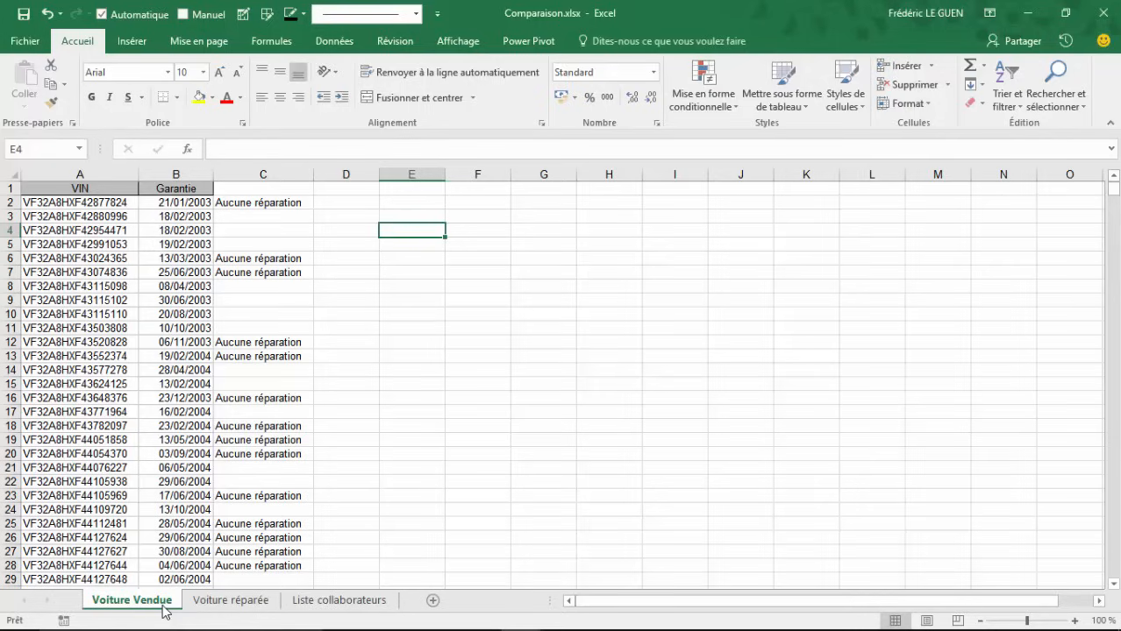
# In cell D2 of the Liste collaborateurs sheet, start a RECHERCHEV formula with C2 as the lookup value
pyautogui.click(338, 600)
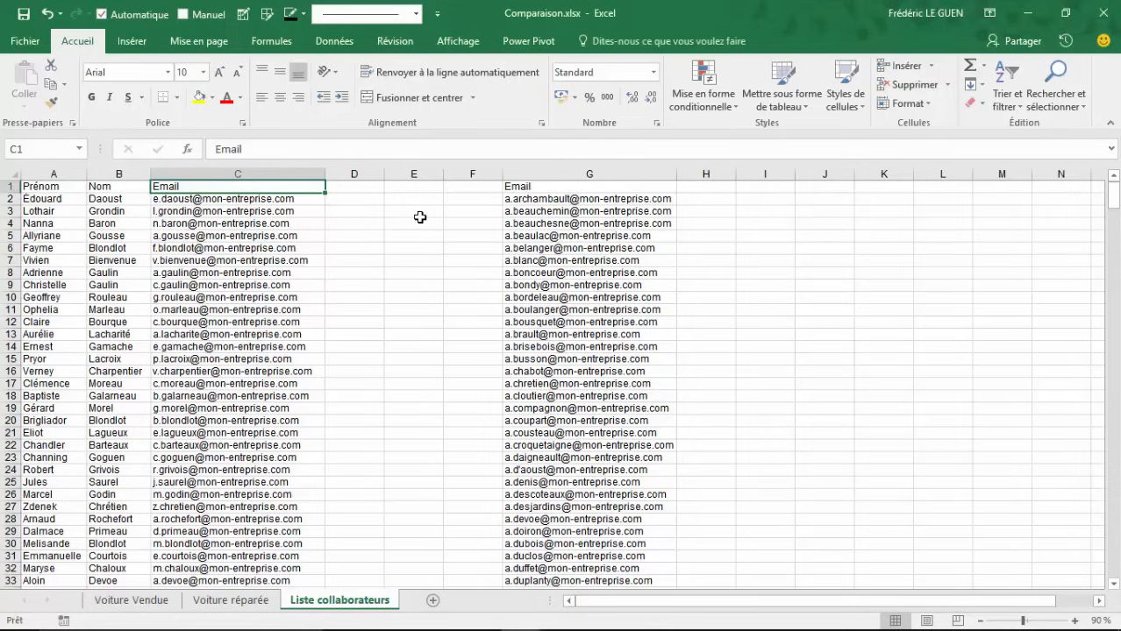
pyautogui.click(367, 201)
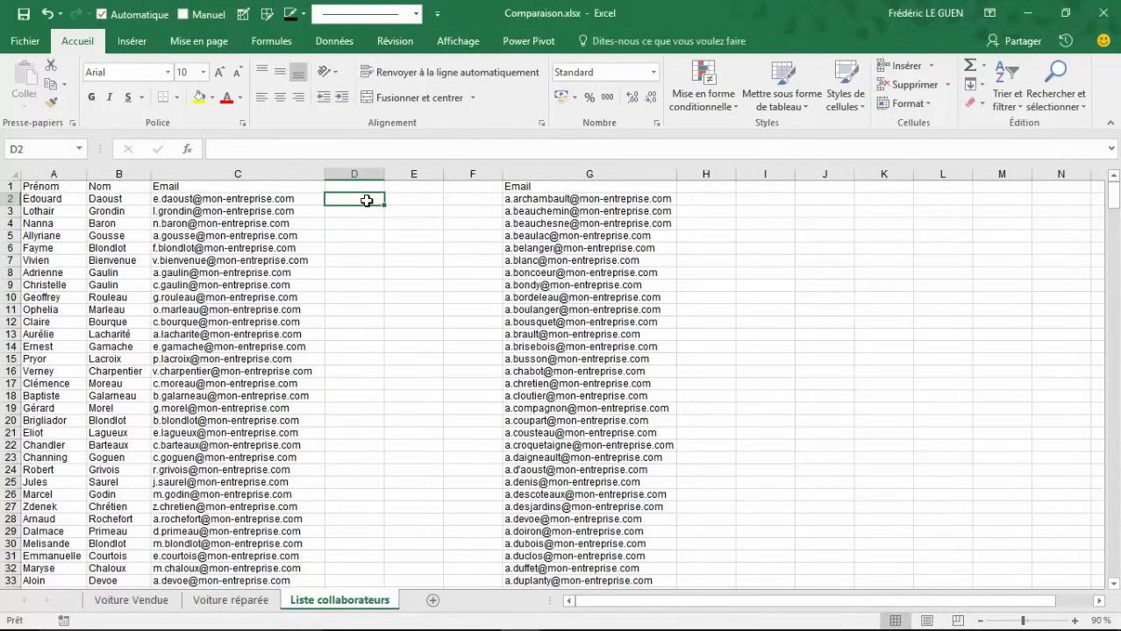
pyautogui.write('=rech')
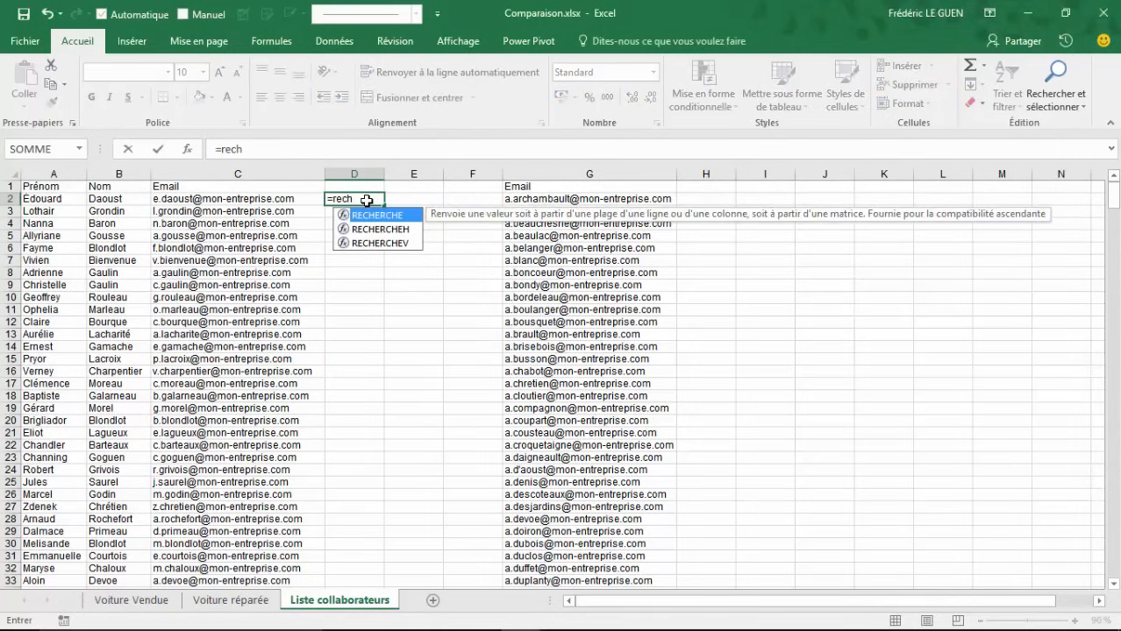
pyautogui.press('Down')
pyautogui.press('Down')
pyautogui.press('Tab')
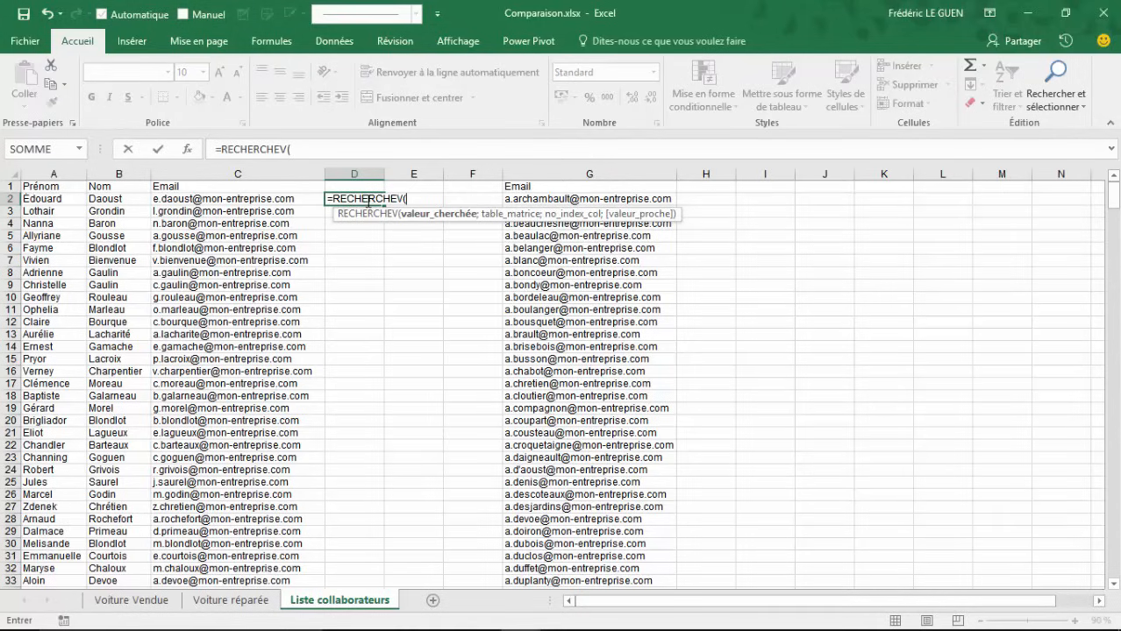
pyautogui.click(204, 201)
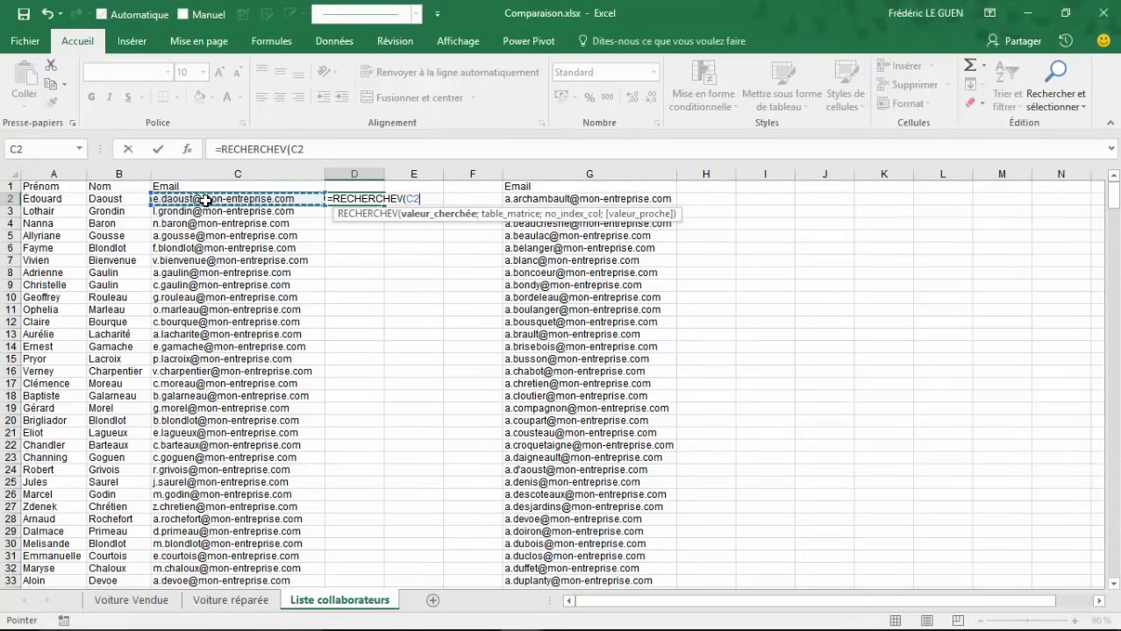
pyautogui.write(';')
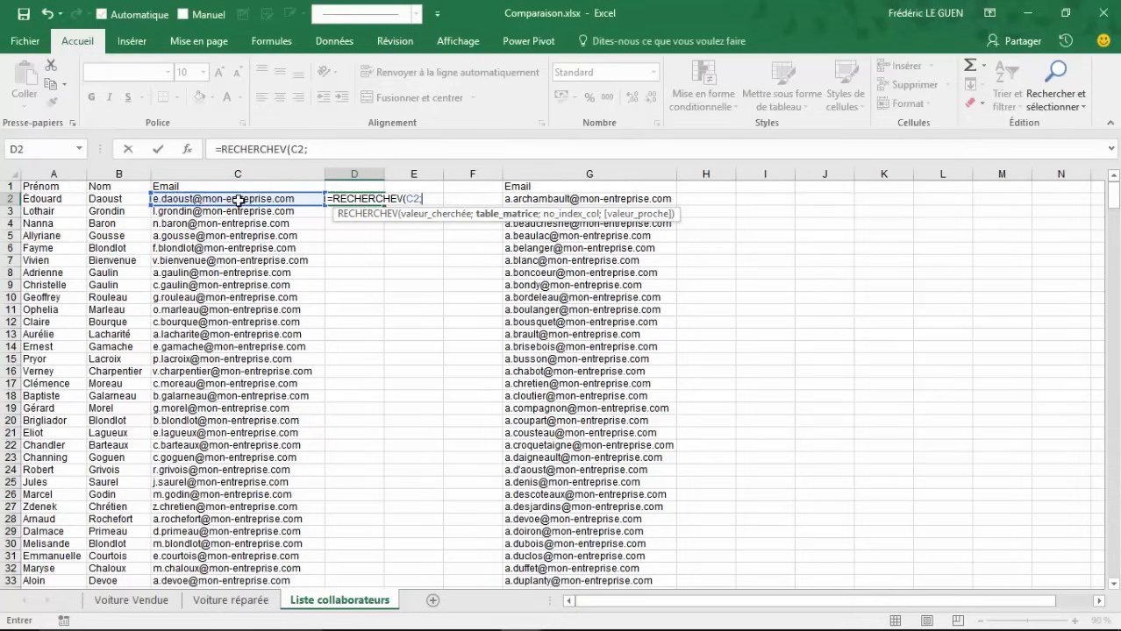
# Complete the D2 formula with the absolute range $G$2:$G$466, column index 1 and exact match 0
pyautogui.click(534, 198)
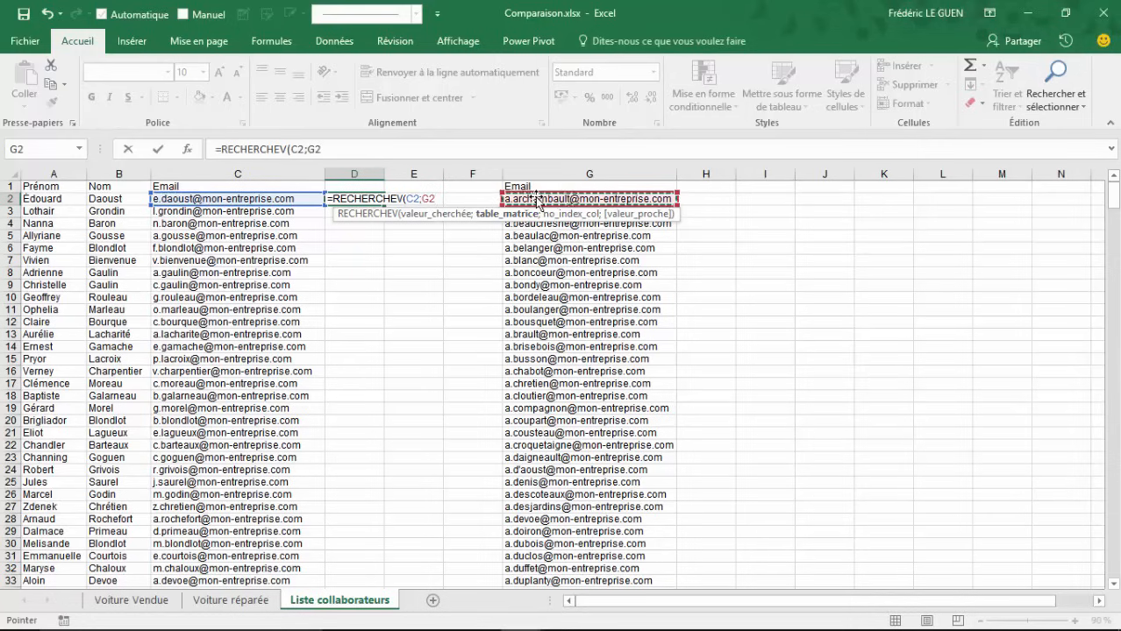
pyautogui.hotkey('ctrl', 'shift', 'Down')
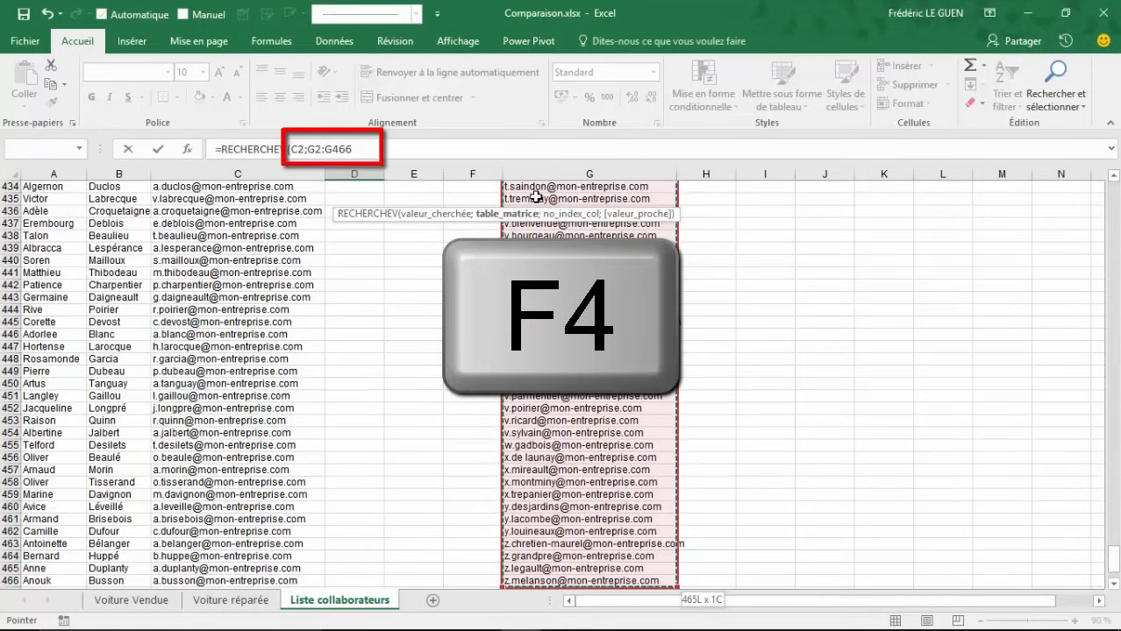
pyautogui.press('F4')
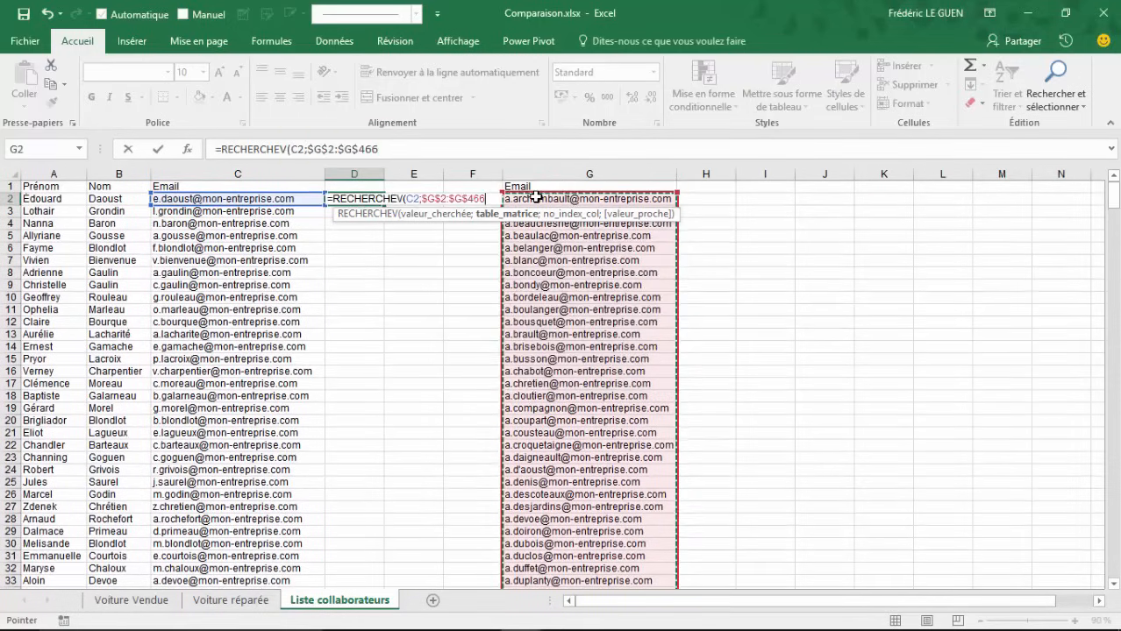
pyautogui.write(';')
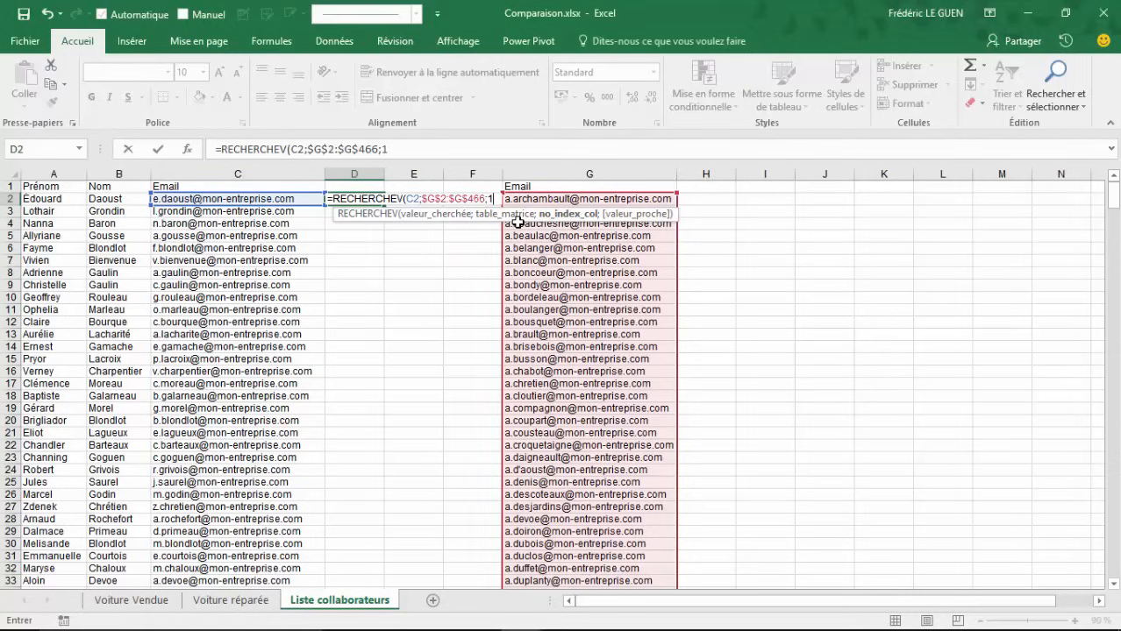
pyautogui.write('1;0)')
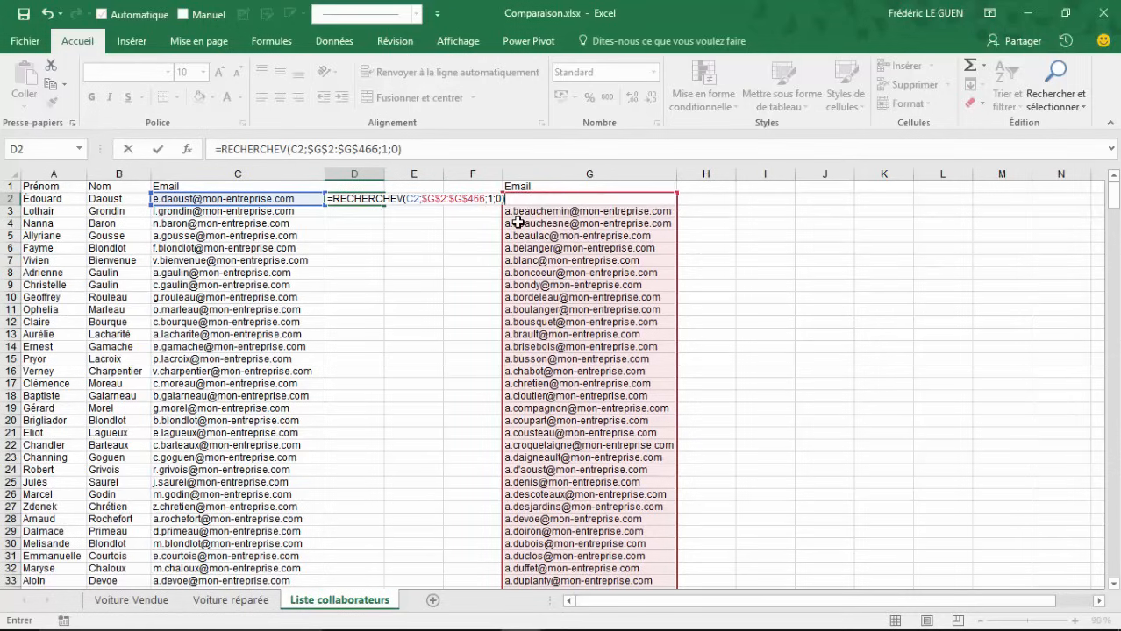
pyautogui.press('Return')
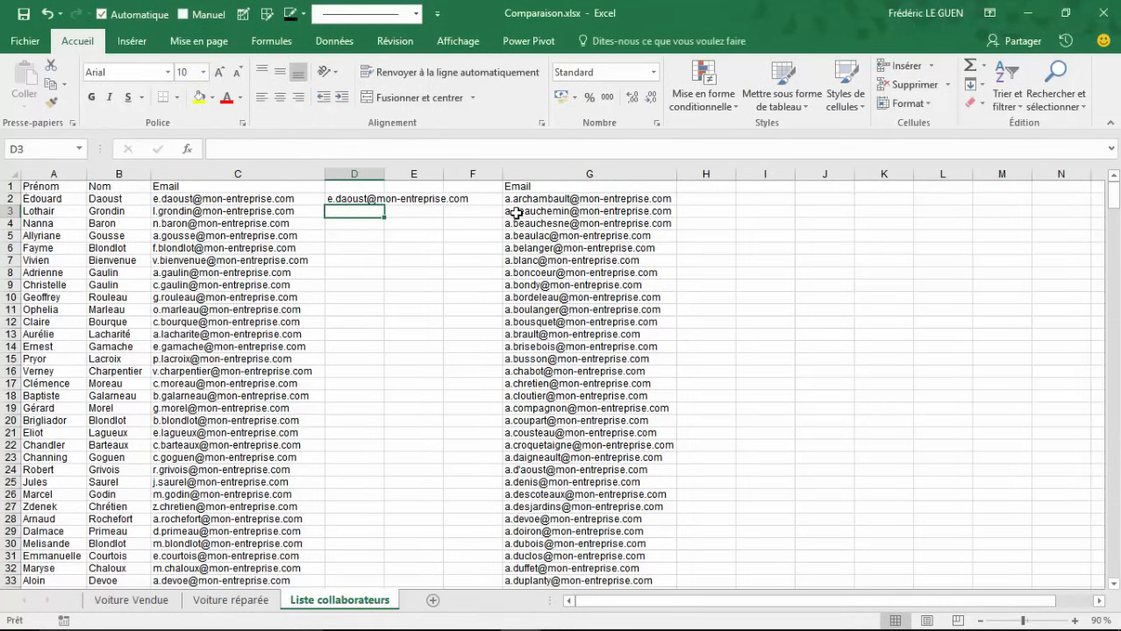
# Copy the RECHERCHEV formula from D2 down to D31 and inspect the result in D27
pyautogui.click(342, 199)
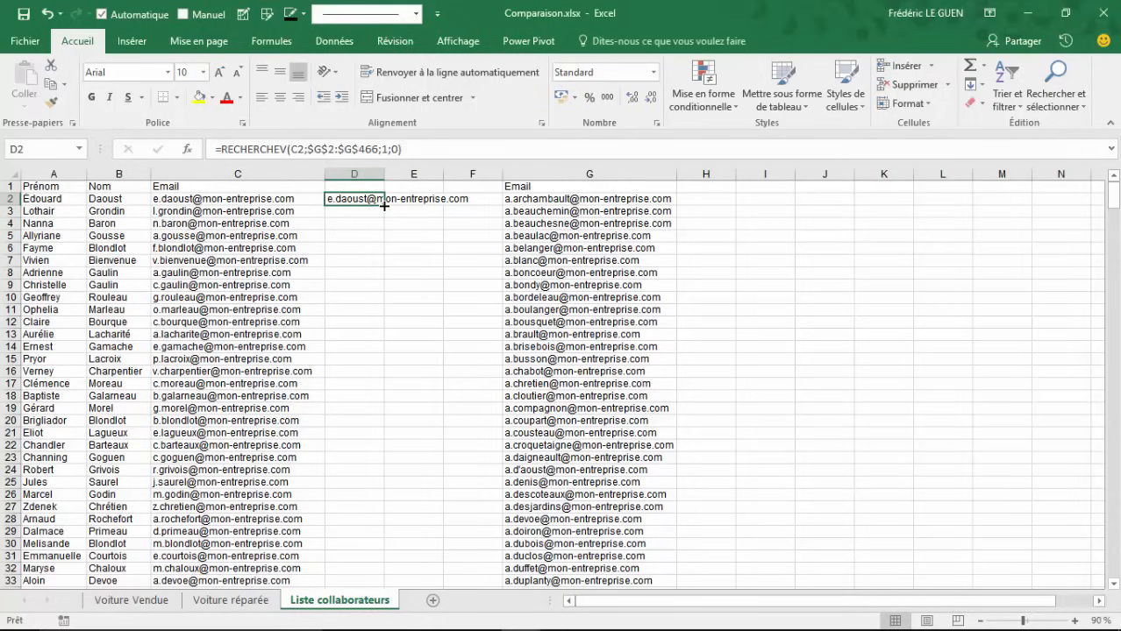
pyautogui.moveTo(385, 205); pyautogui.dragTo(392, 566)
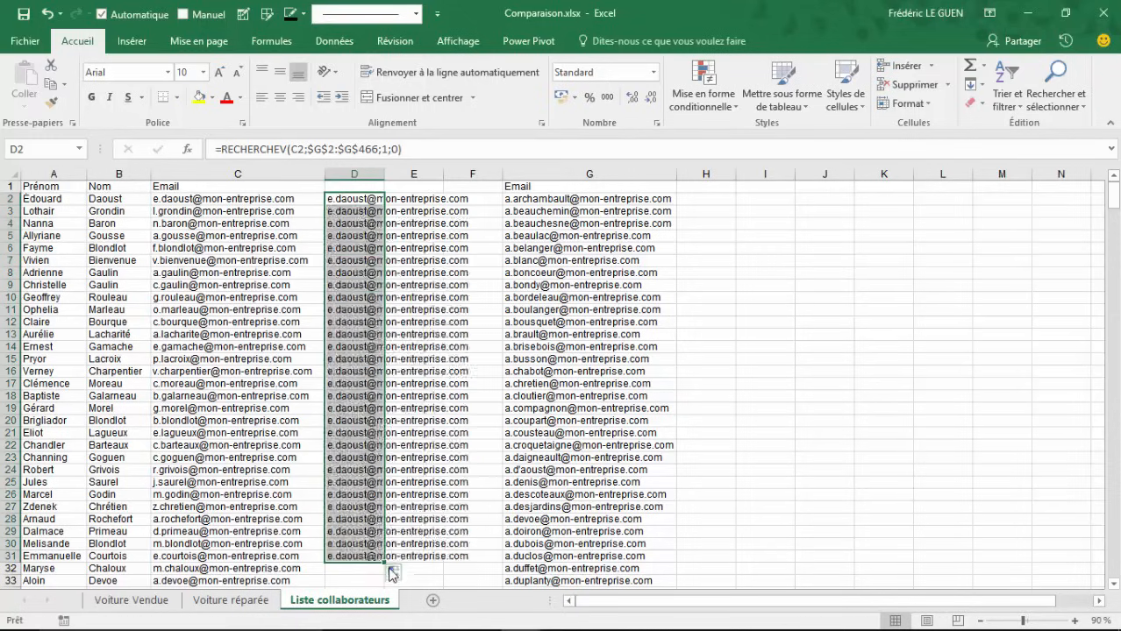
pyautogui.click(361, 508)
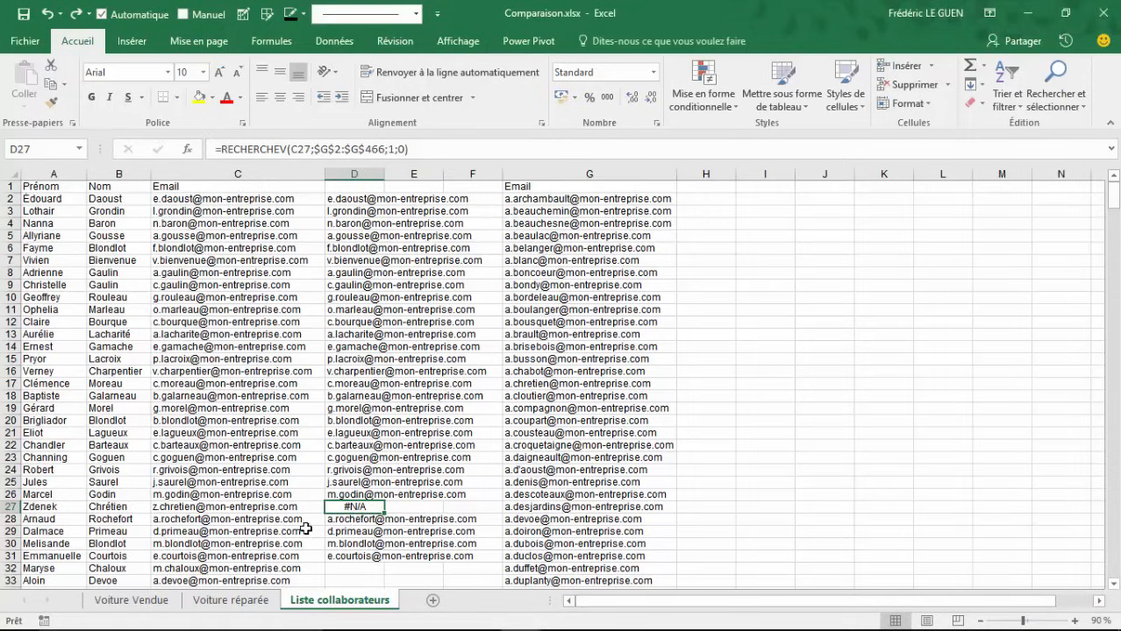
# In cell C2 of the Voiture Vendue sheet, start a RECHERCHEV formula with A2 as the lookup value
pyautogui.click(151, 600)
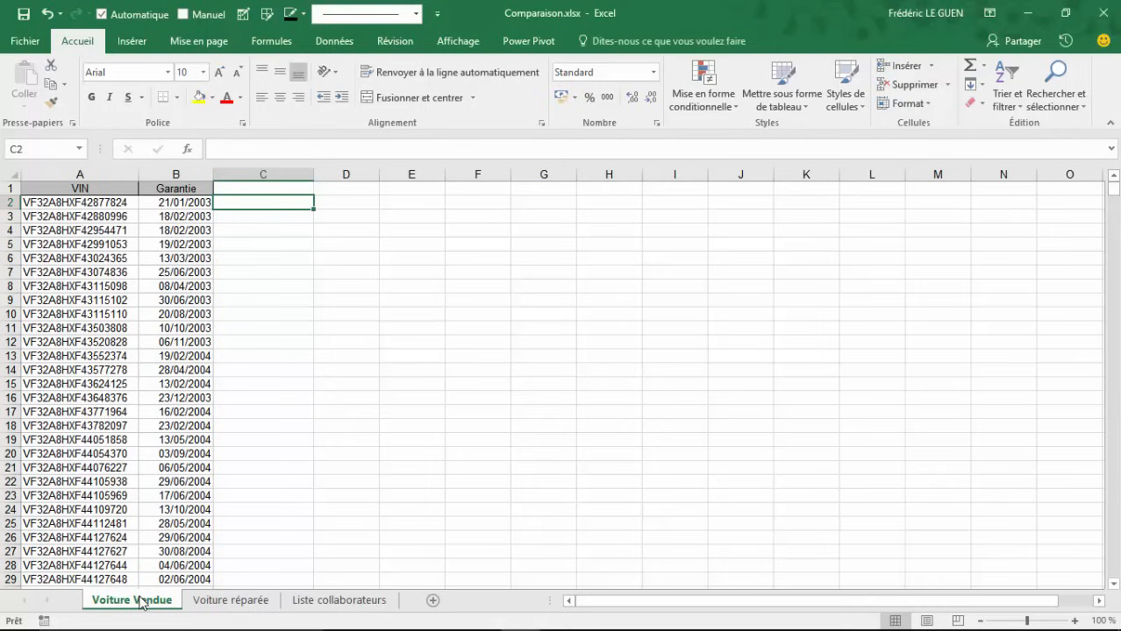
pyautogui.click(199, 604)
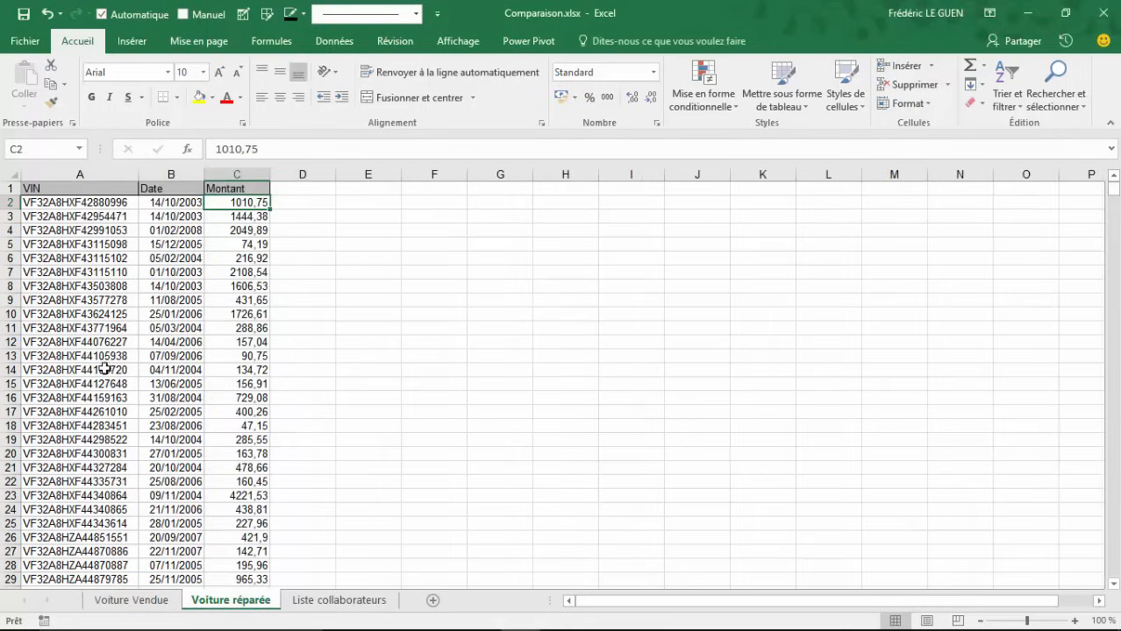
pyautogui.click(153, 603)
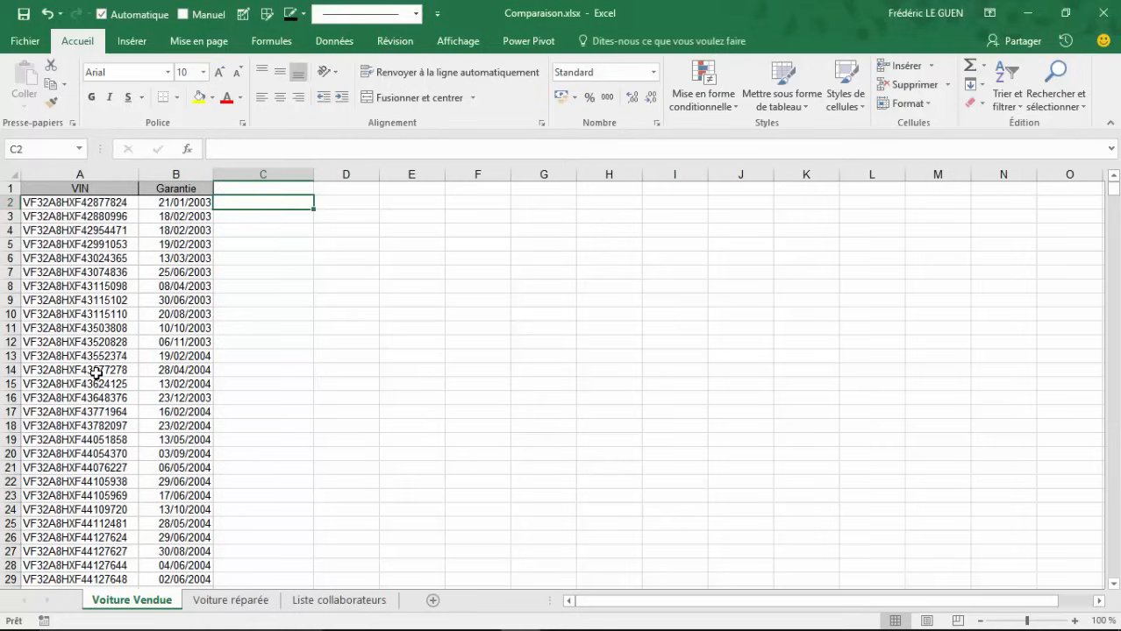
pyautogui.write('=reche')
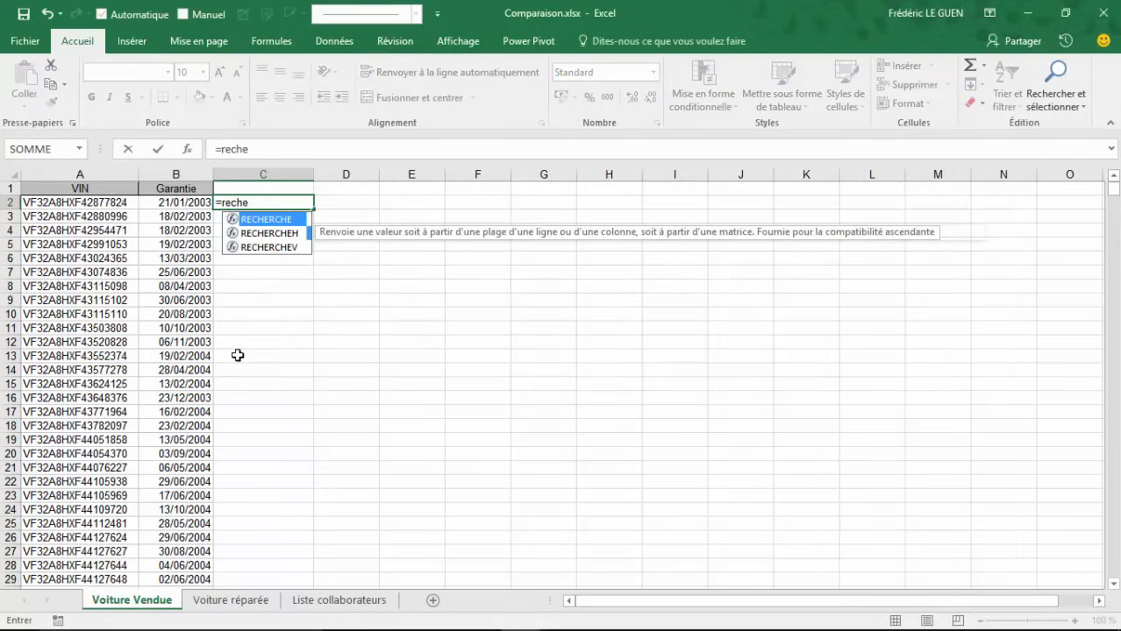
pyautogui.press('Down')
pyautogui.press('Down')
pyautogui.press('Tab')
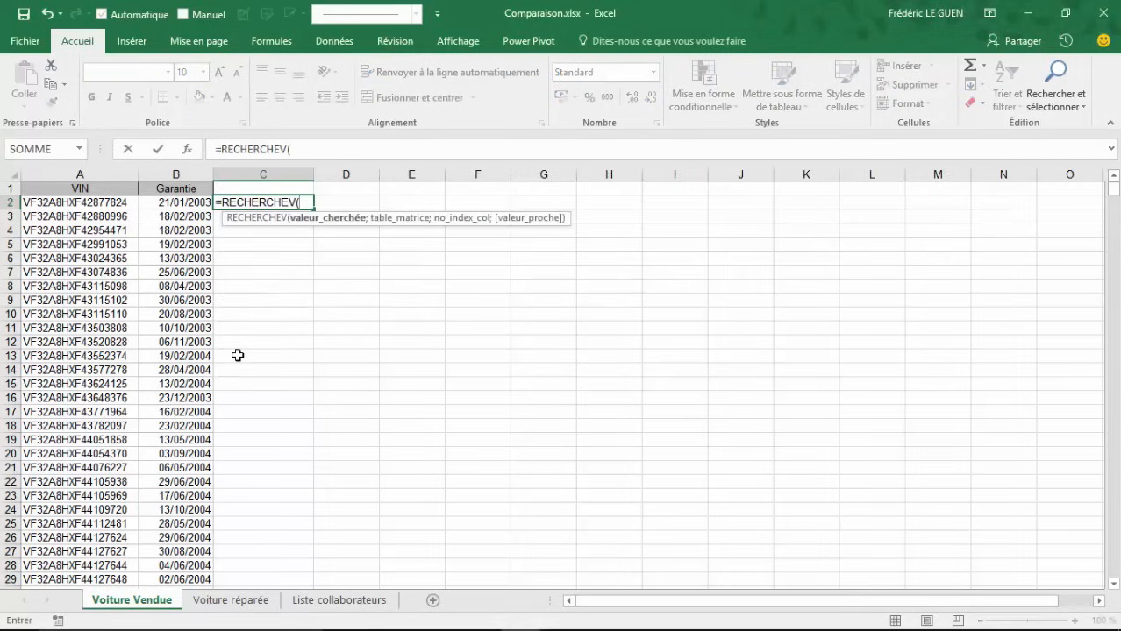
pyautogui.click(80, 201)
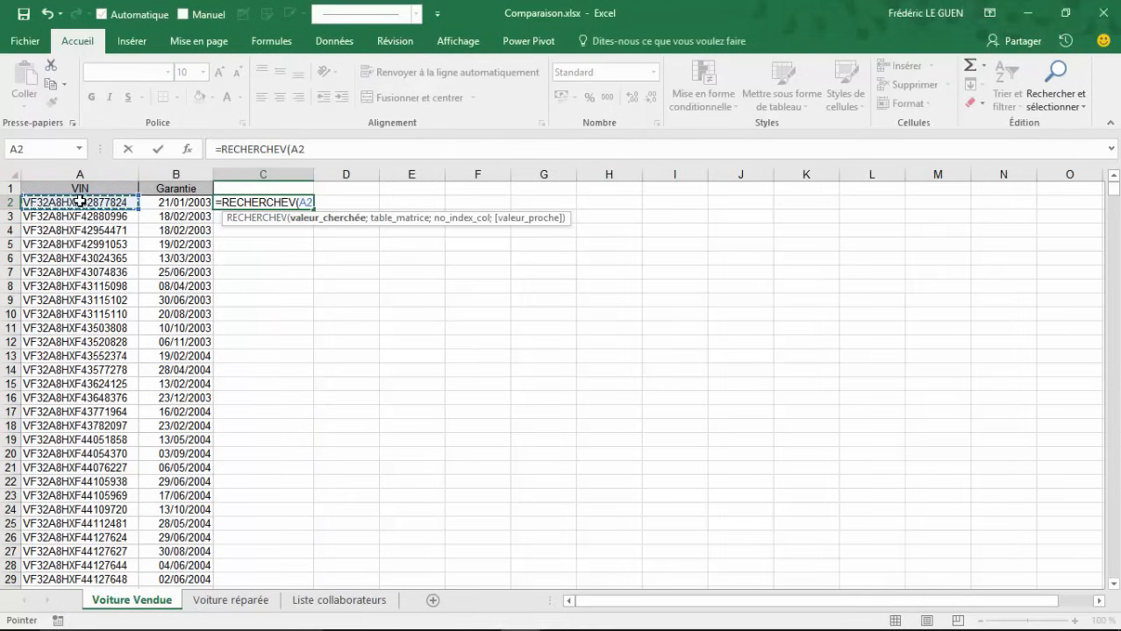
pyautogui.write(';')
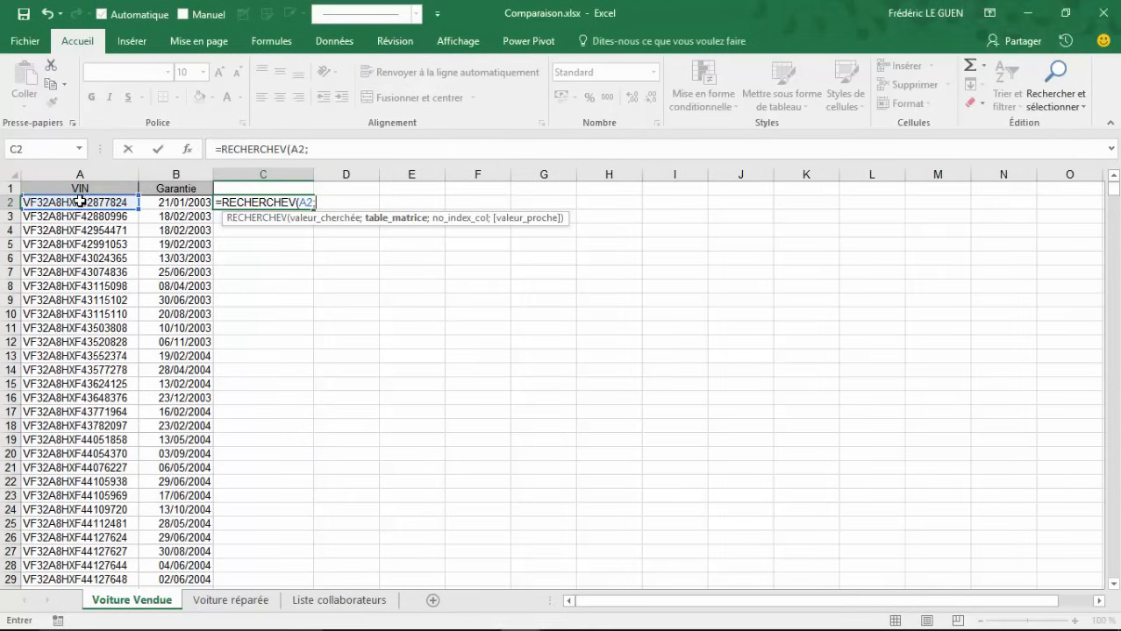
# Complete the C2 formula with the absolute range 'Voiture réparée'!$A$2:$A$7253, column index 1 and exact match 0
pyautogui.click(226, 602)
pyautogui.click(60, 203)
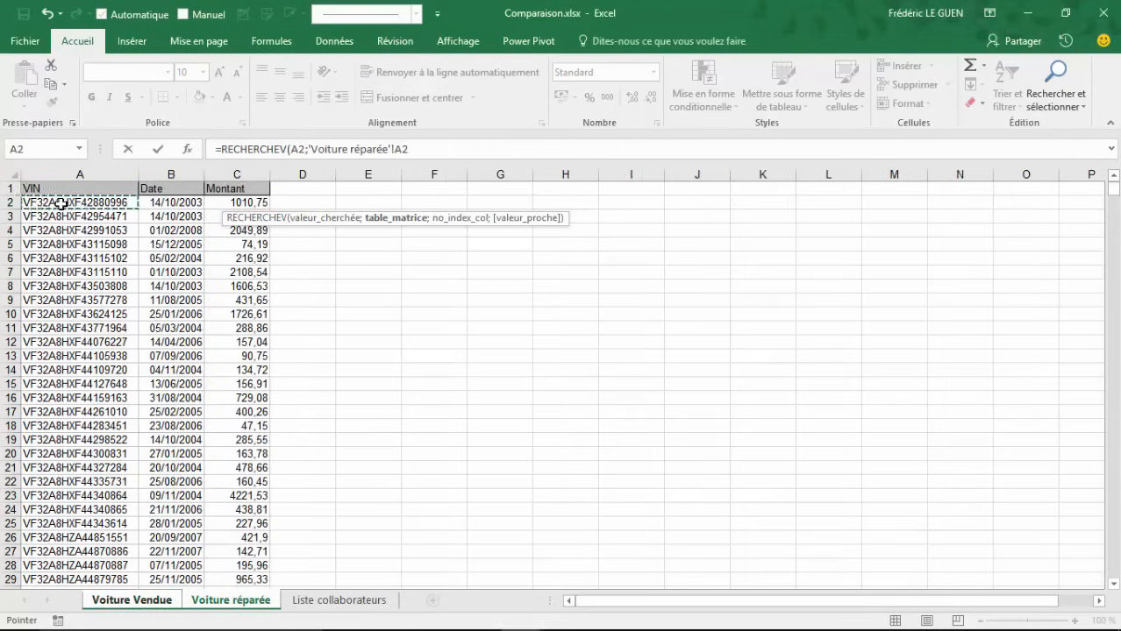
pyautogui.hotkey('ctrl', 'shift', 'Down')
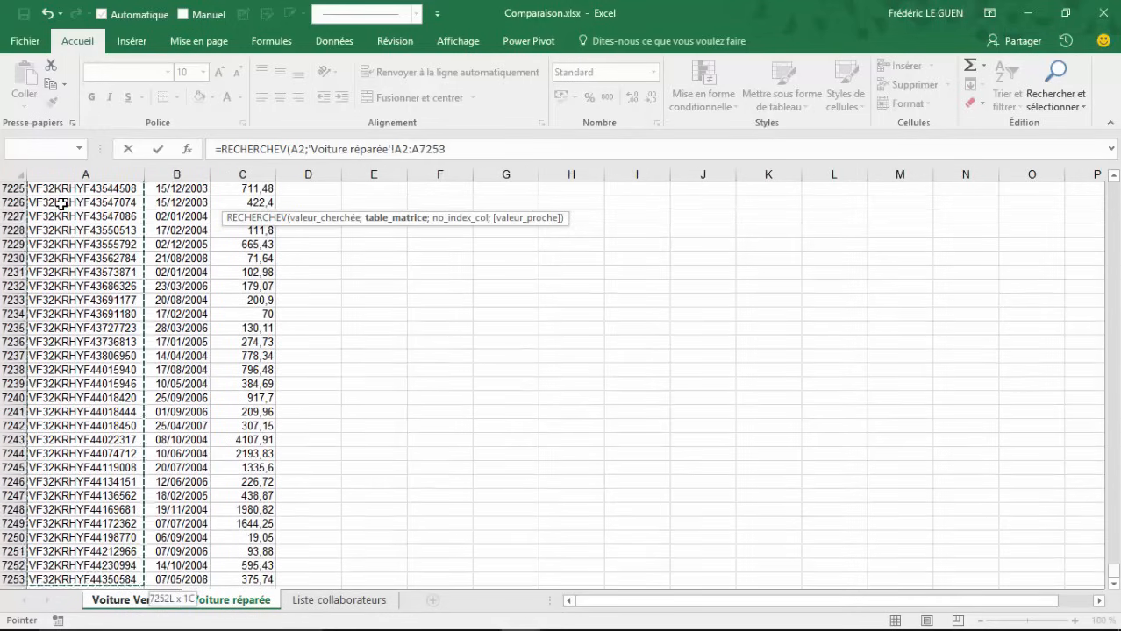
pyautogui.press('F4')
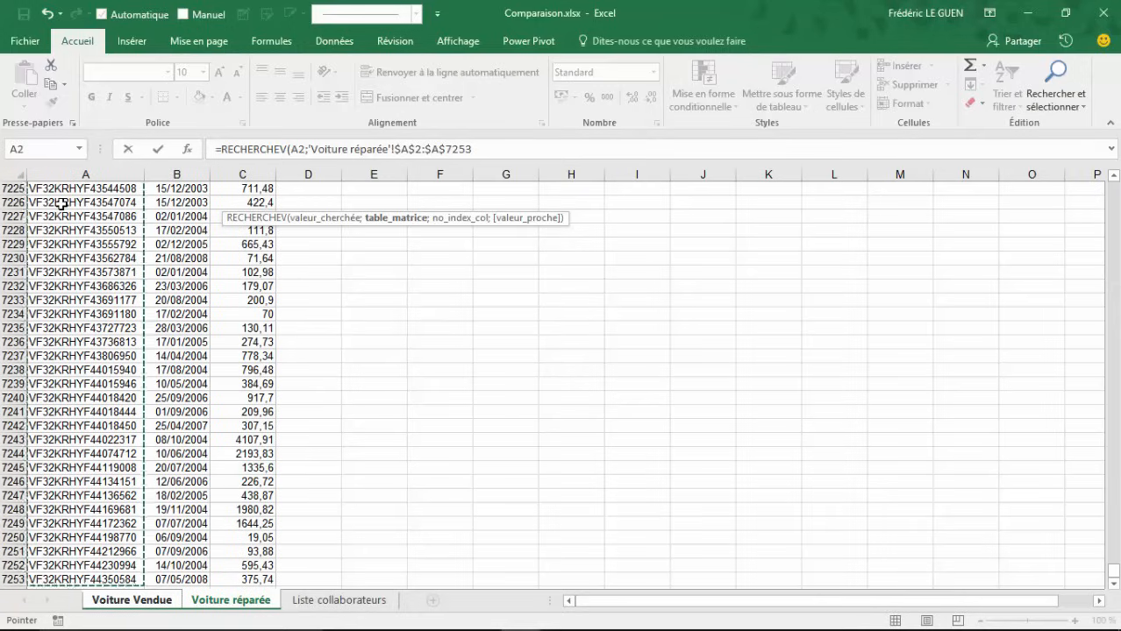
pyautogui.write(';')
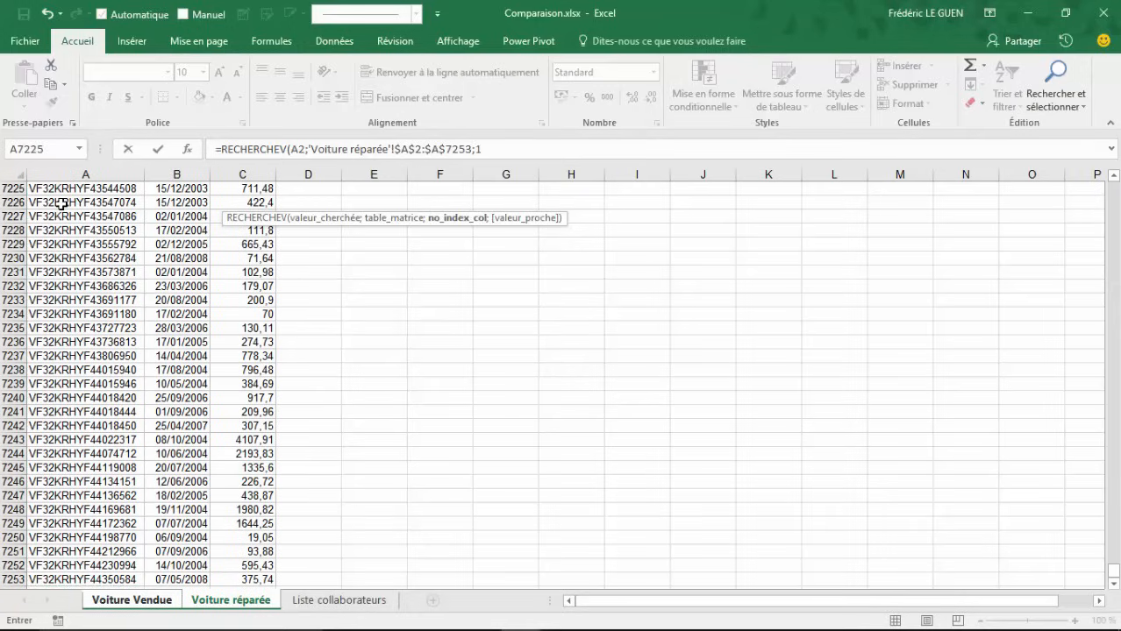
pyautogui.write('1;0')
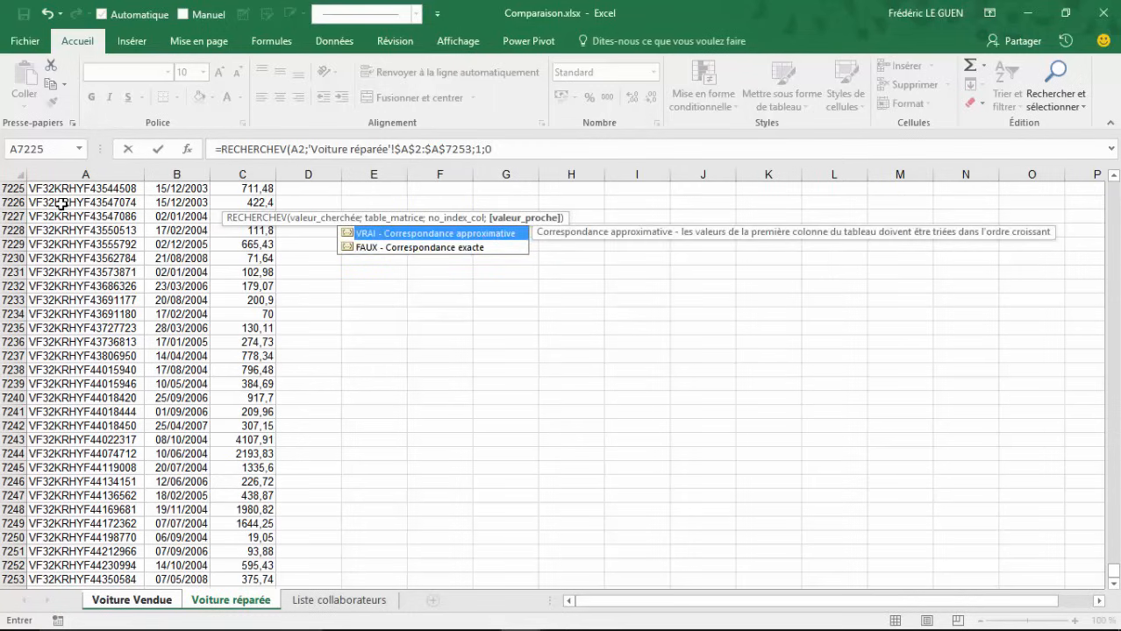
pyautogui.write(')')
pyautogui.press('Return')
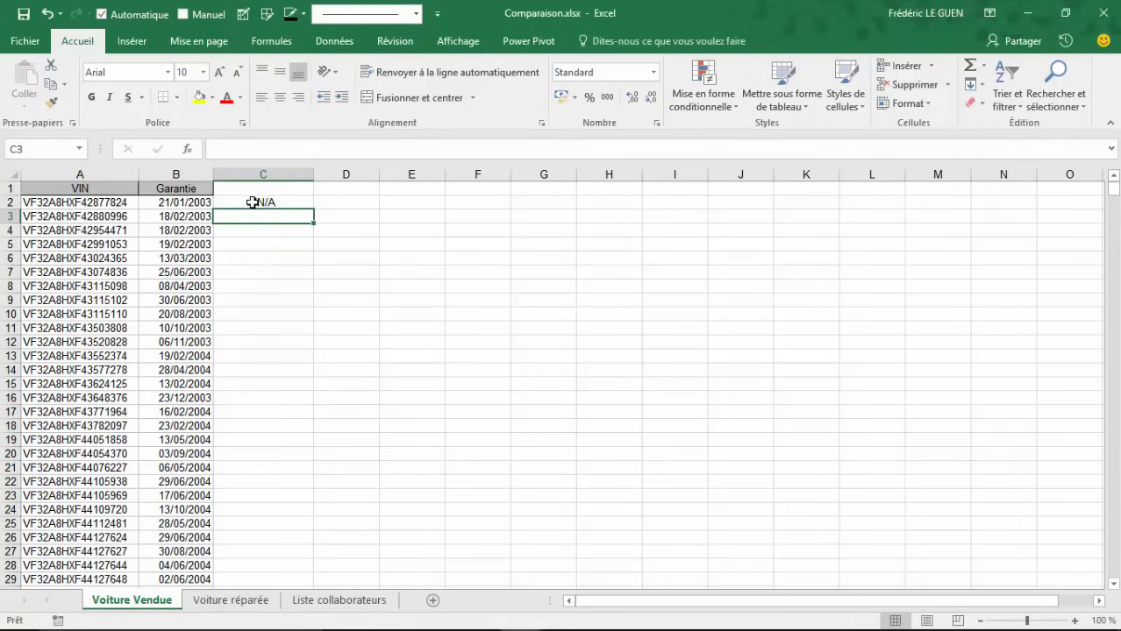
# Copy the RECHERCHEV formula from C2 down to C19, and select cell D2
pyautogui.click(253, 204)
pyautogui.moveTo(312, 209); pyautogui.dragTo(305, 452)
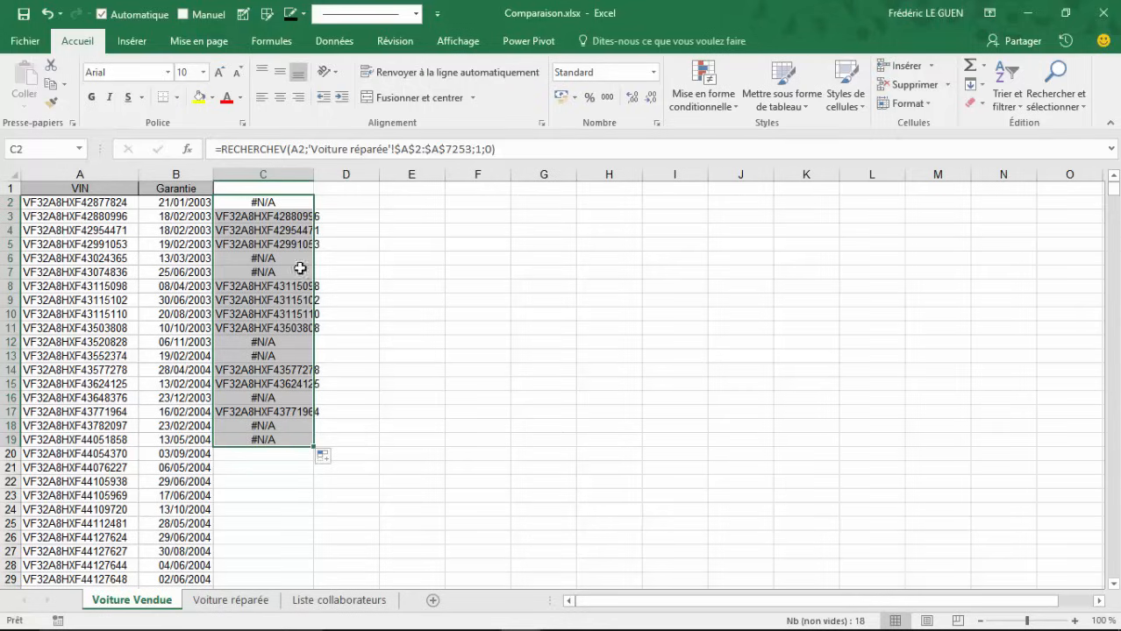
pyautogui.click(347, 200)
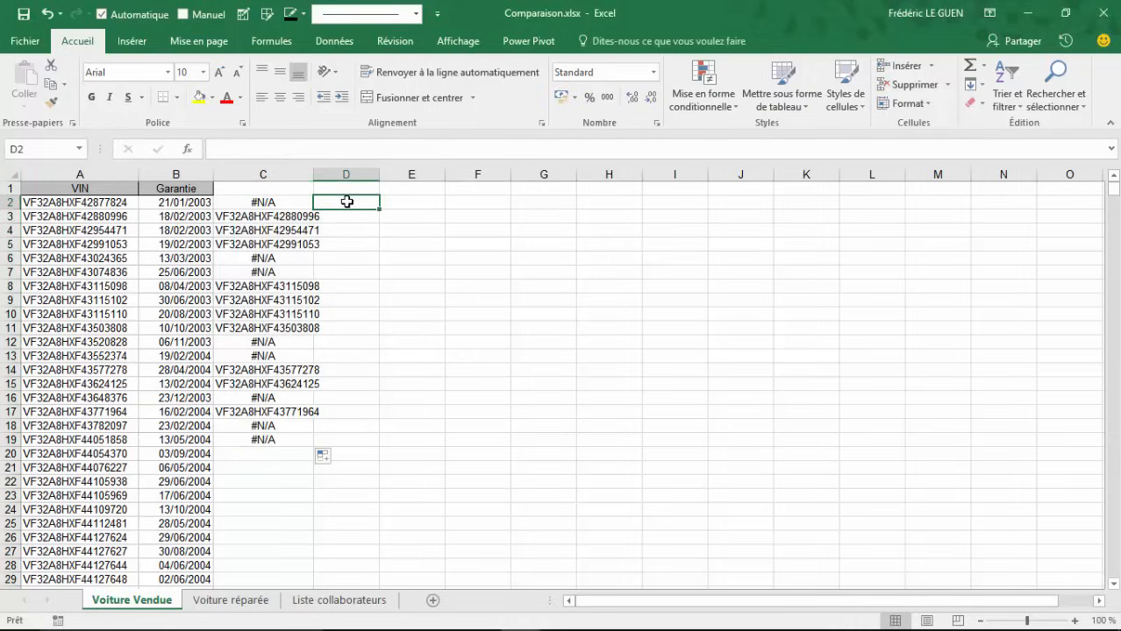
# Enter =ESTNA(C2) in cell D2 and copy it down to D19
pyautogui.write('=')
pyautogui.write('es')
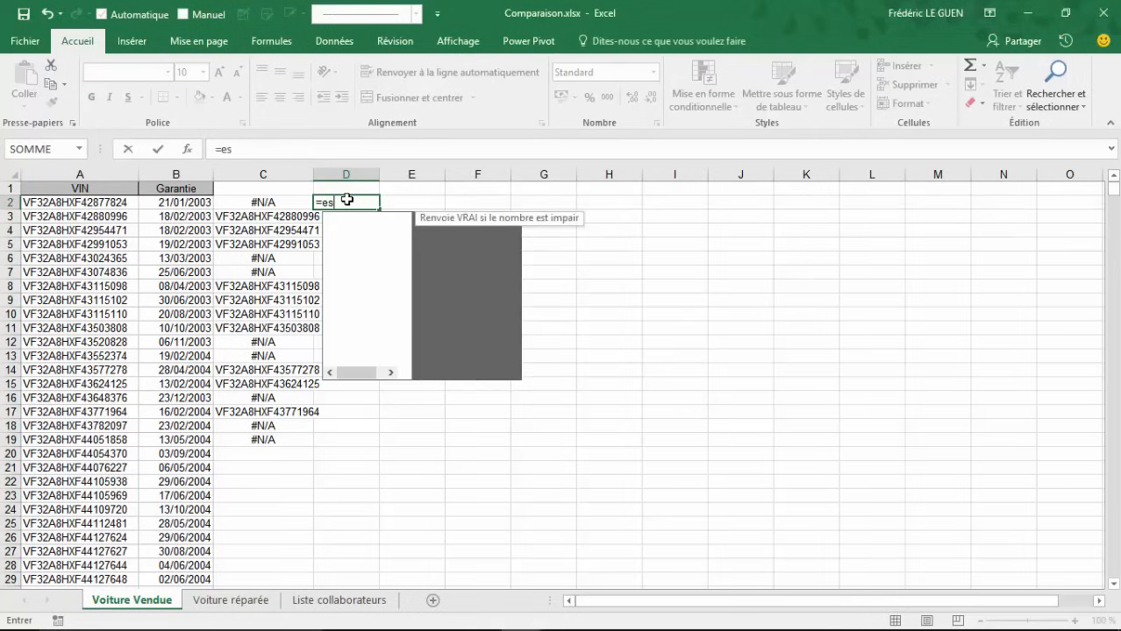
pyautogui.write('tn')
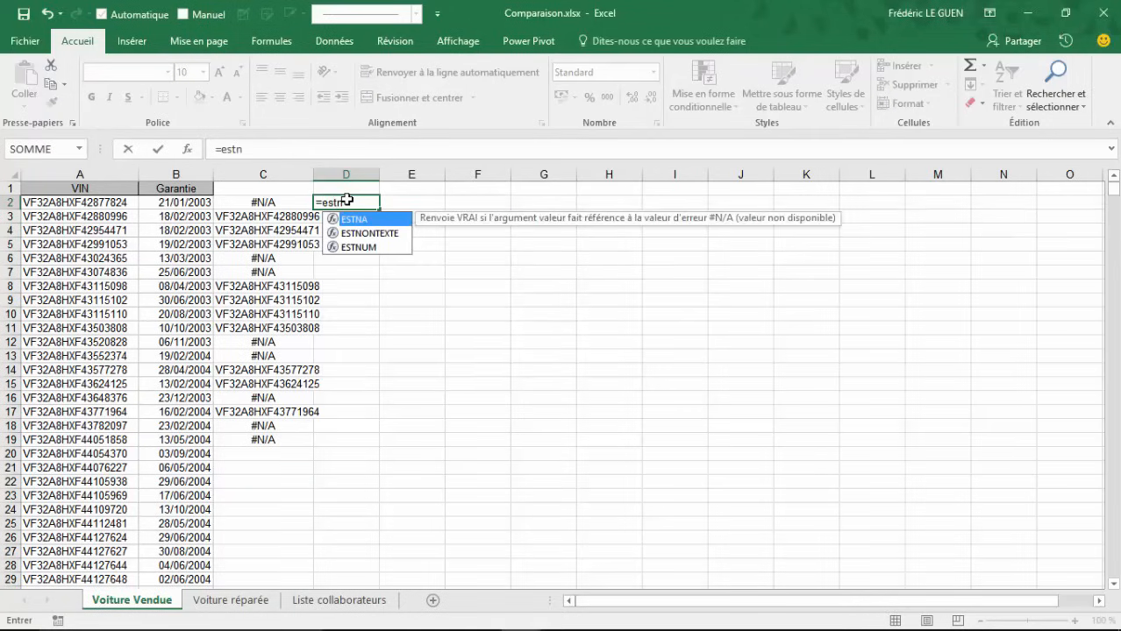
pyautogui.press('Tab')
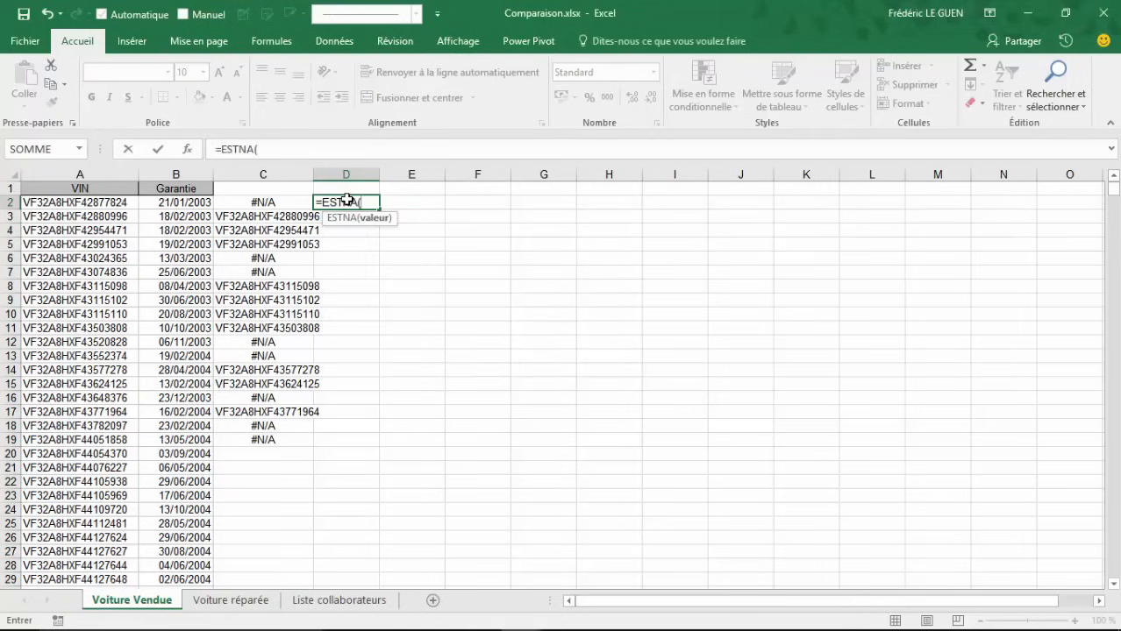
pyautogui.click(292, 202)
pyautogui.write(')')
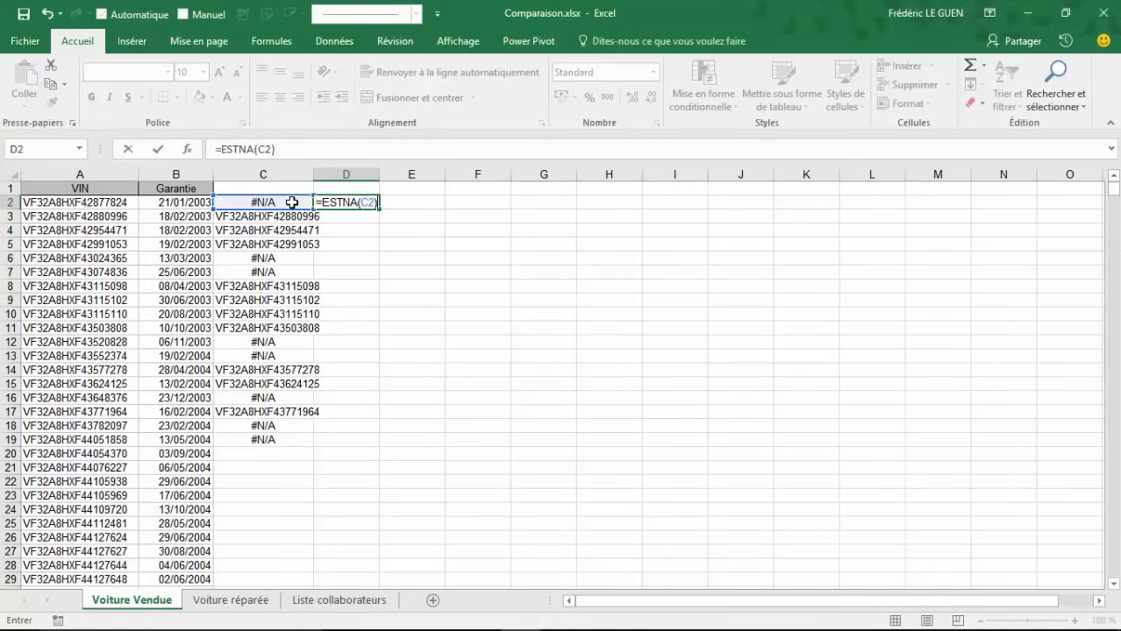
pyautogui.press('Return')
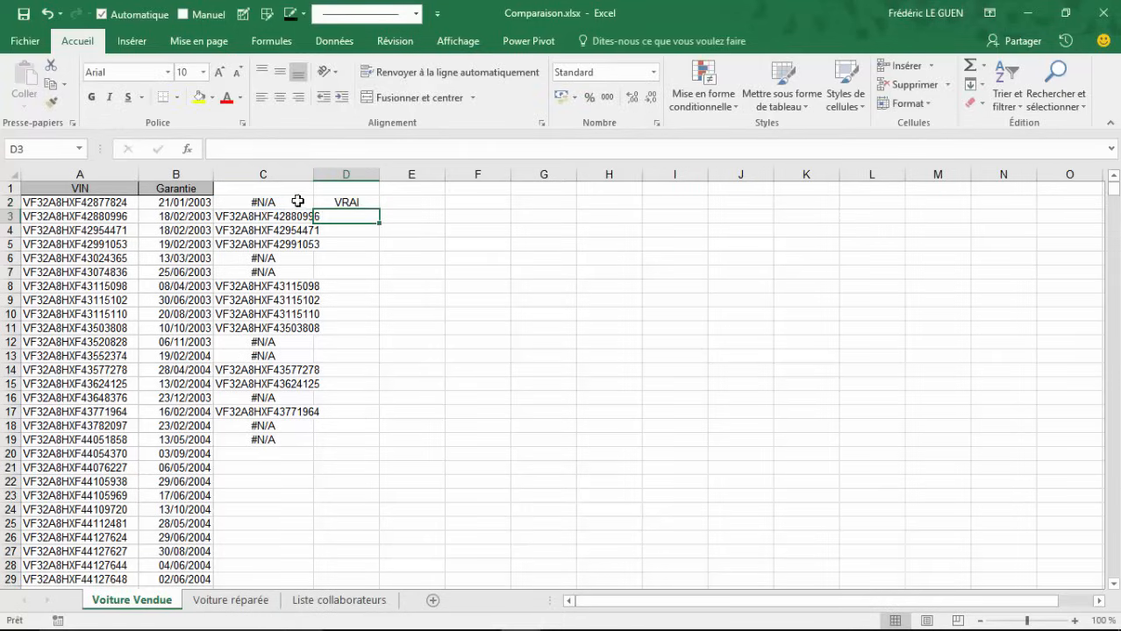
pyautogui.click(342, 202)
pyautogui.moveTo(378, 210); pyautogui.dragTo(373, 442)
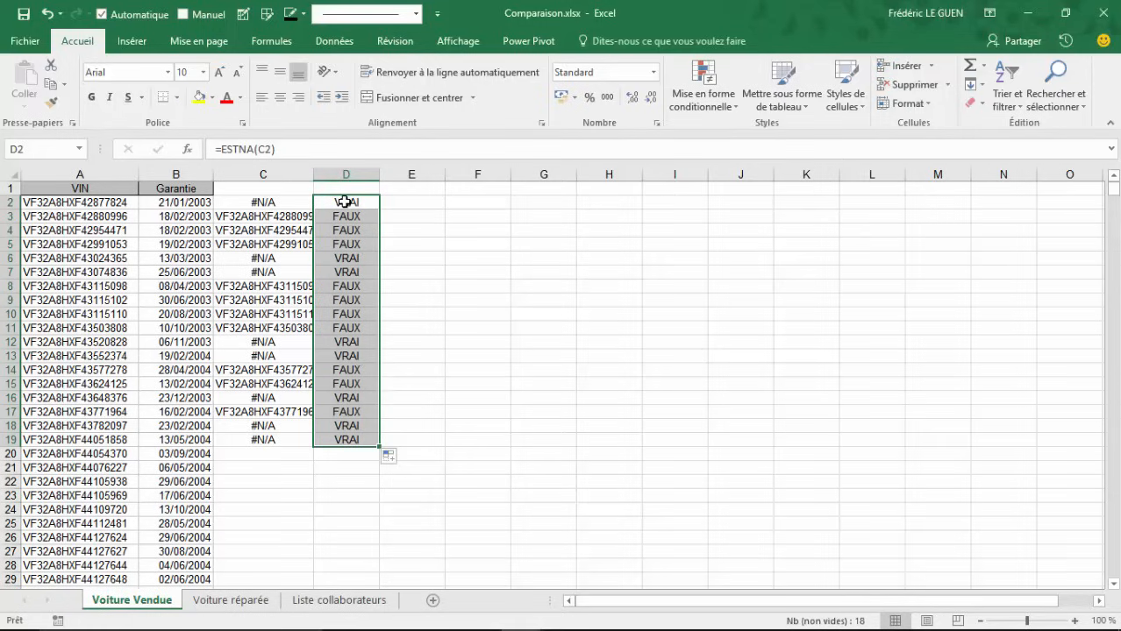
# Wrap the RECHERCHEV formula in cell C2 in an ESTNA function
pyautogui.click(239, 202)
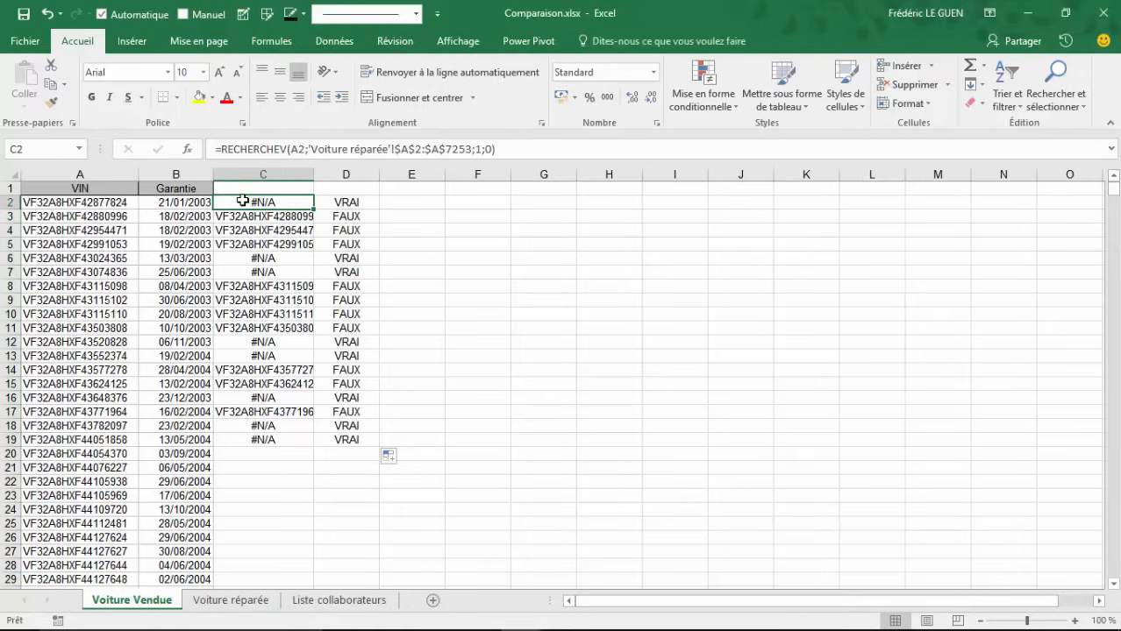
pyautogui.click(222, 151)
pyautogui.write('estn')
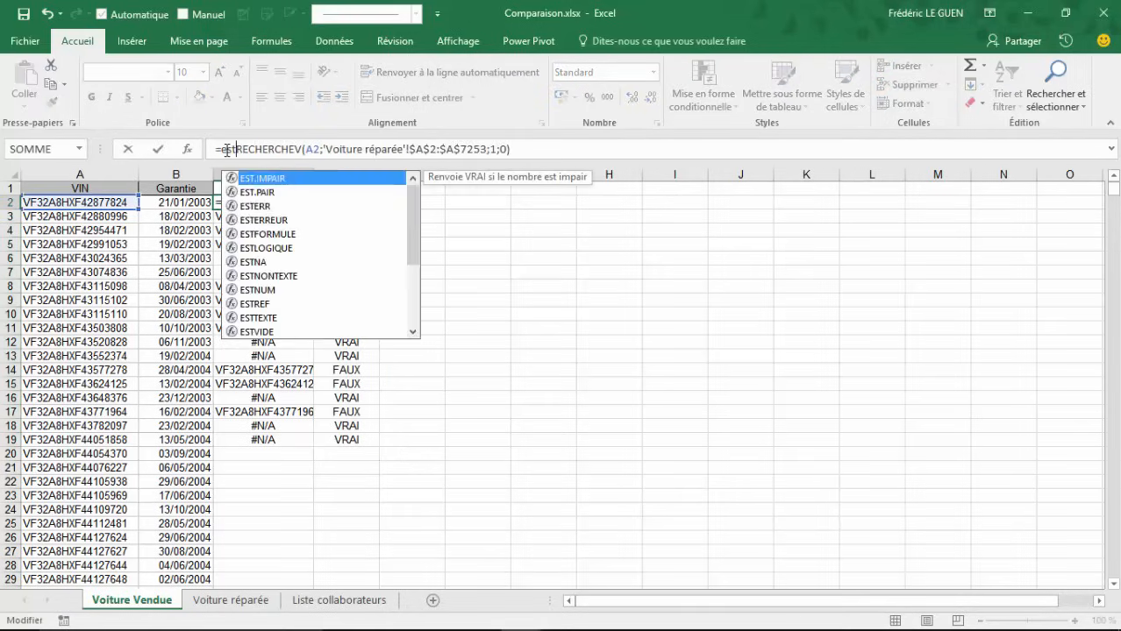
pyautogui.write('a(')
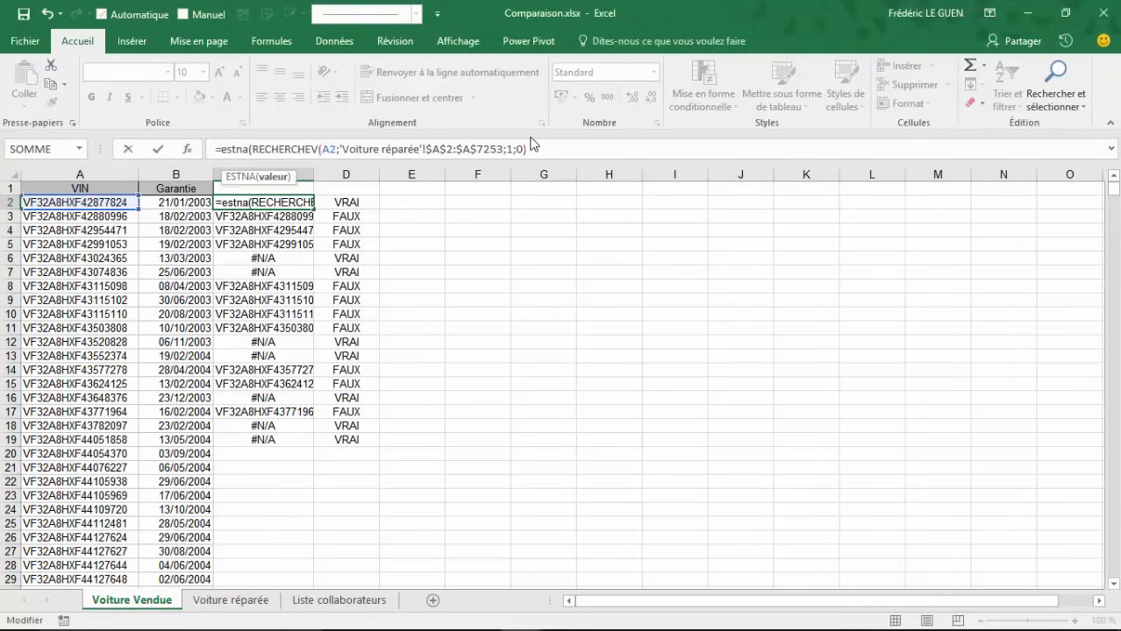
pyautogui.press('Return')
# Fill the ESTNA formula from C2 down to C19 and clear the helper formulas in D2:D19
pyautogui.press('Up')
pyautogui.hotkey('ctrl', 'shift', 'Down')
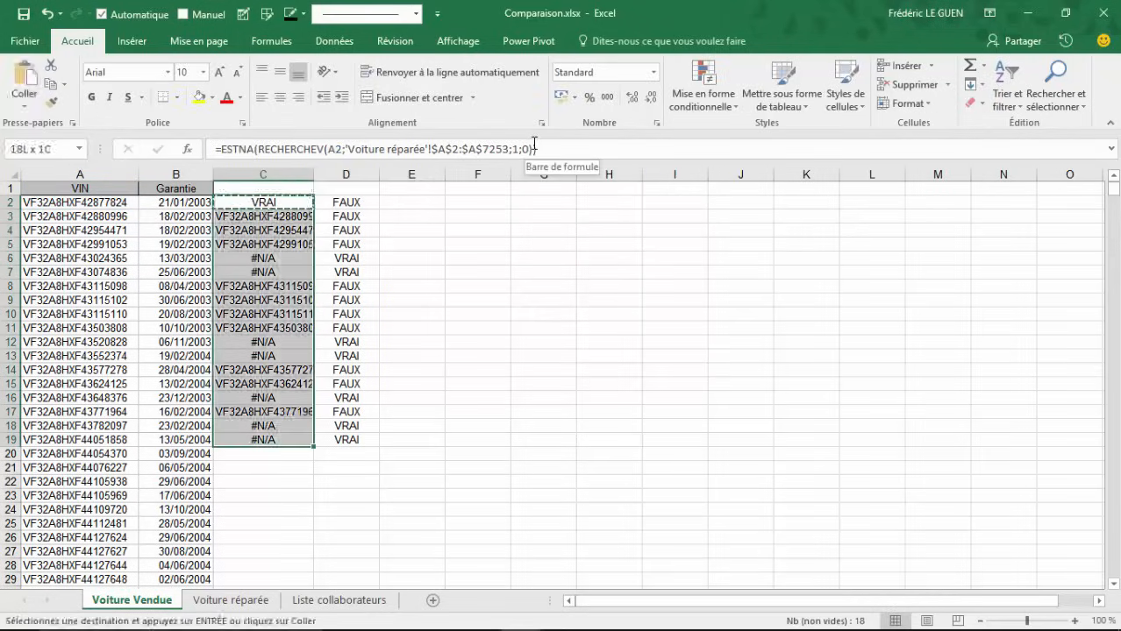
pyautogui.hotkey('ctrl', 'd')
pyautogui.moveTo(368, 204); pyautogui.dragTo(355, 435)
pyautogui.press('Delete')
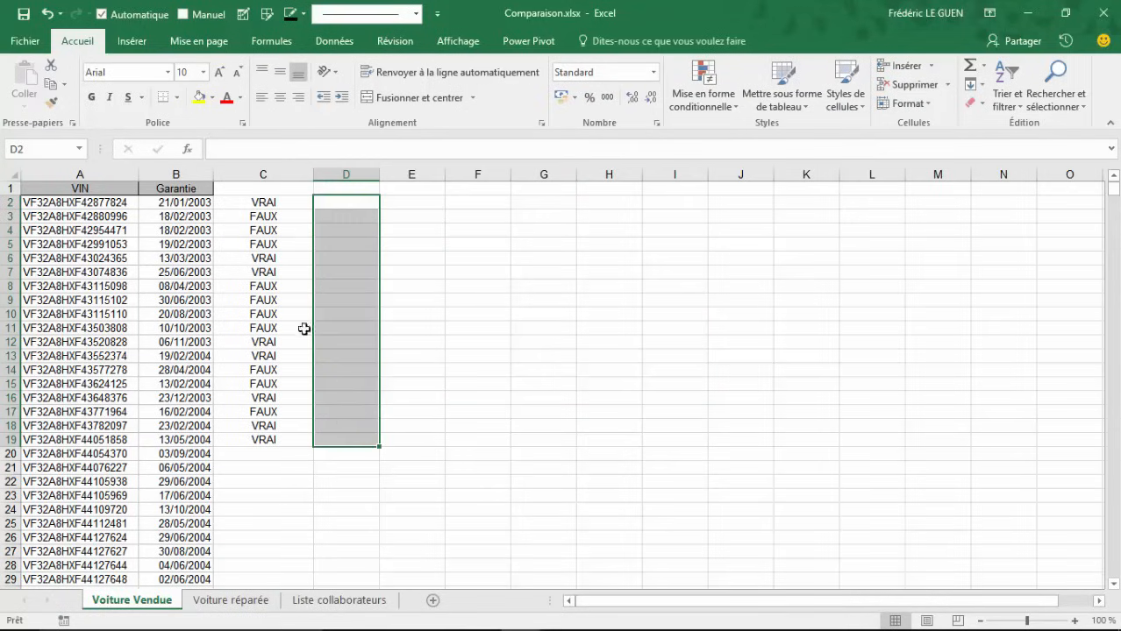
# In cell C2, add a SI function around the ESTNA formula so that it becomes the logical test
pyautogui.click(290, 202)
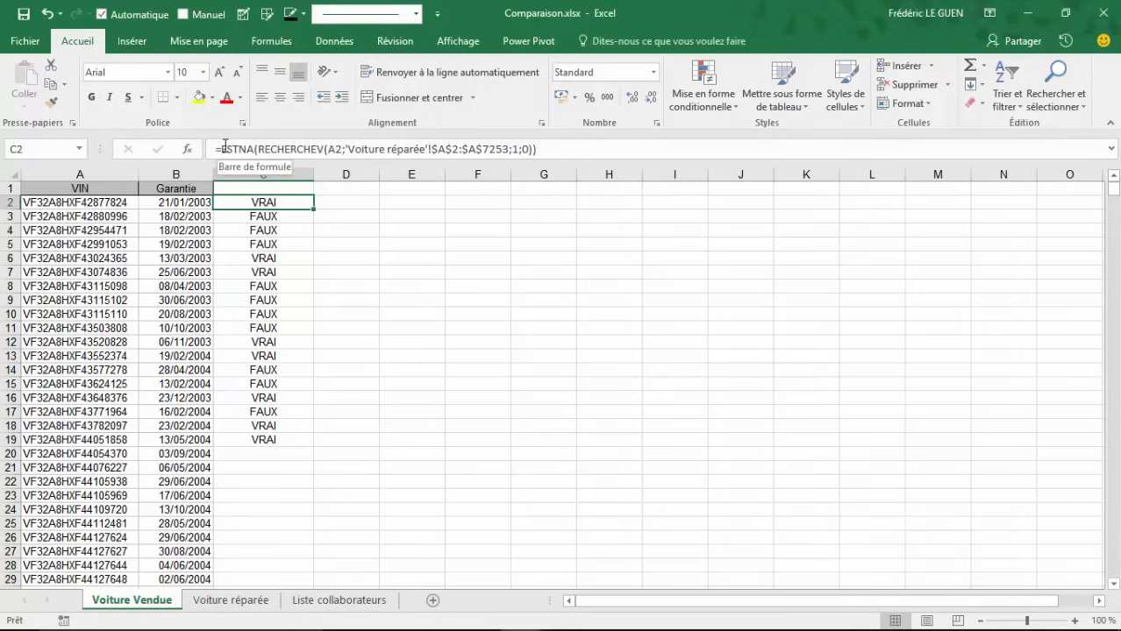
pyautogui.click(300, 149)
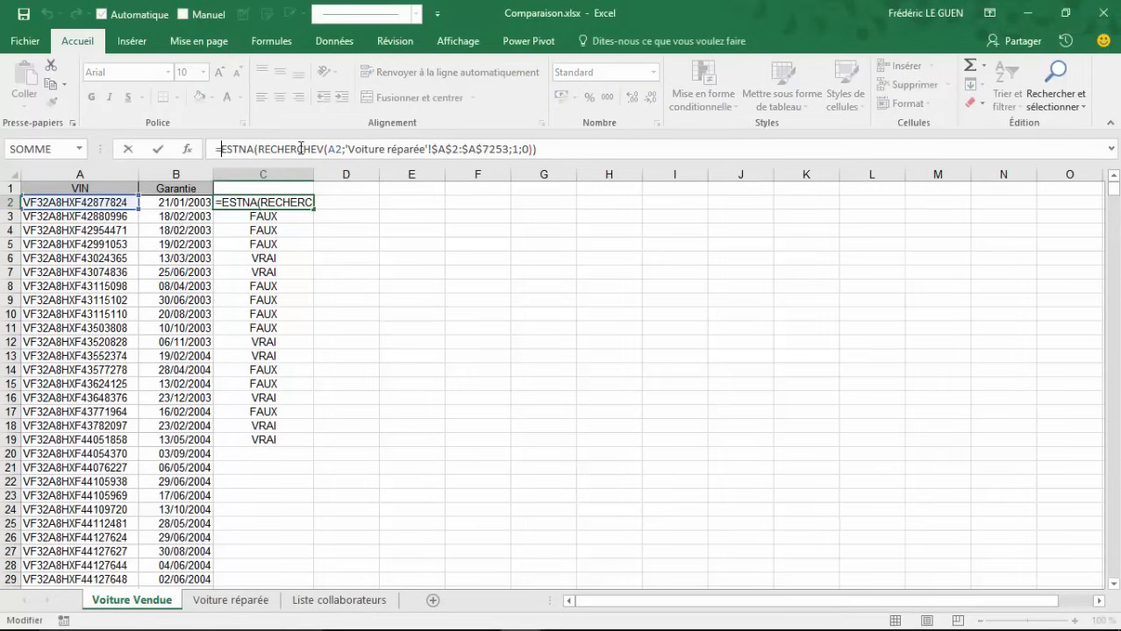
pyautogui.press('Home')
pyautogui.press('Right')
pyautogui.write('SI')
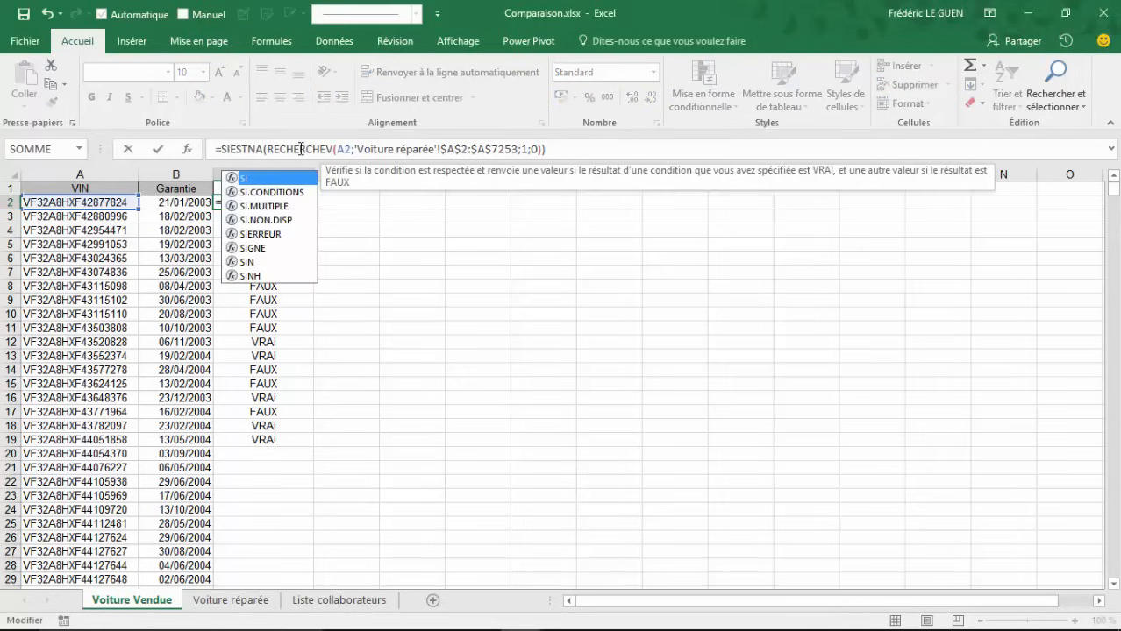
pyautogui.write('(')
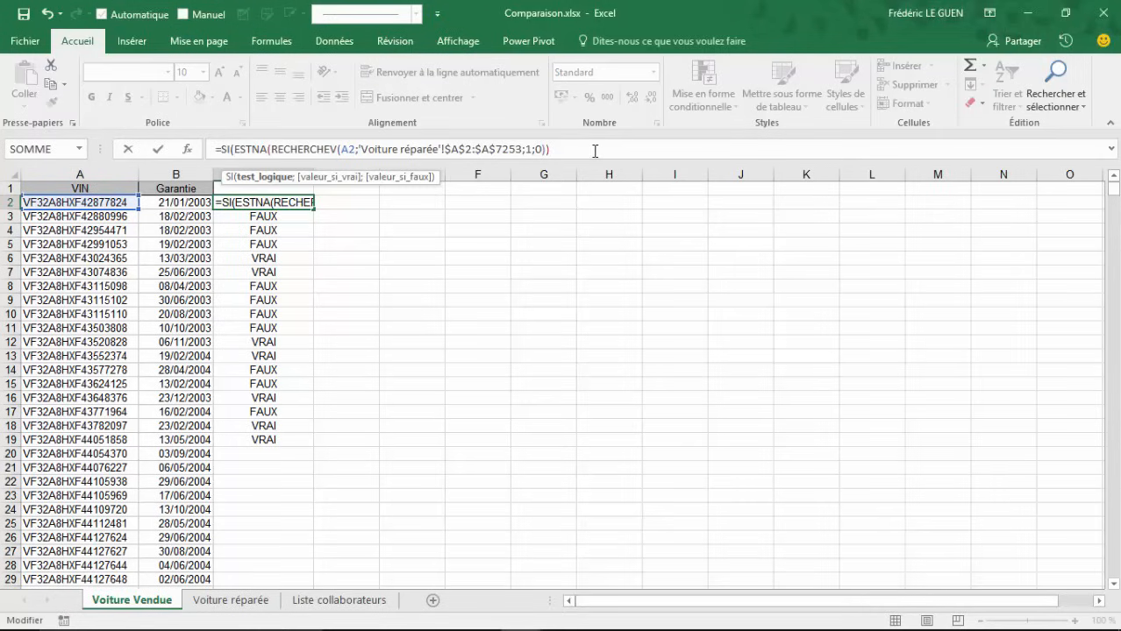
# Complete the SI formula in C2 with "Pas de réparation" if true and "" if false, and copy it down to C24
pyautogui.click(594, 150)
pyautogui.write(';"P')
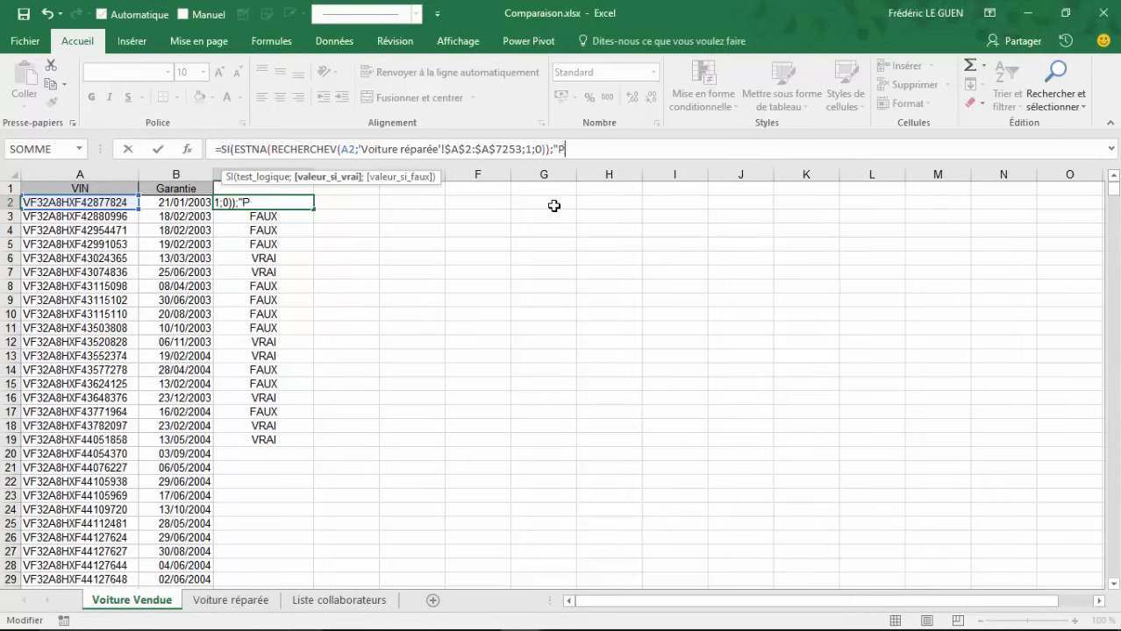
pyautogui.write('as de répa')
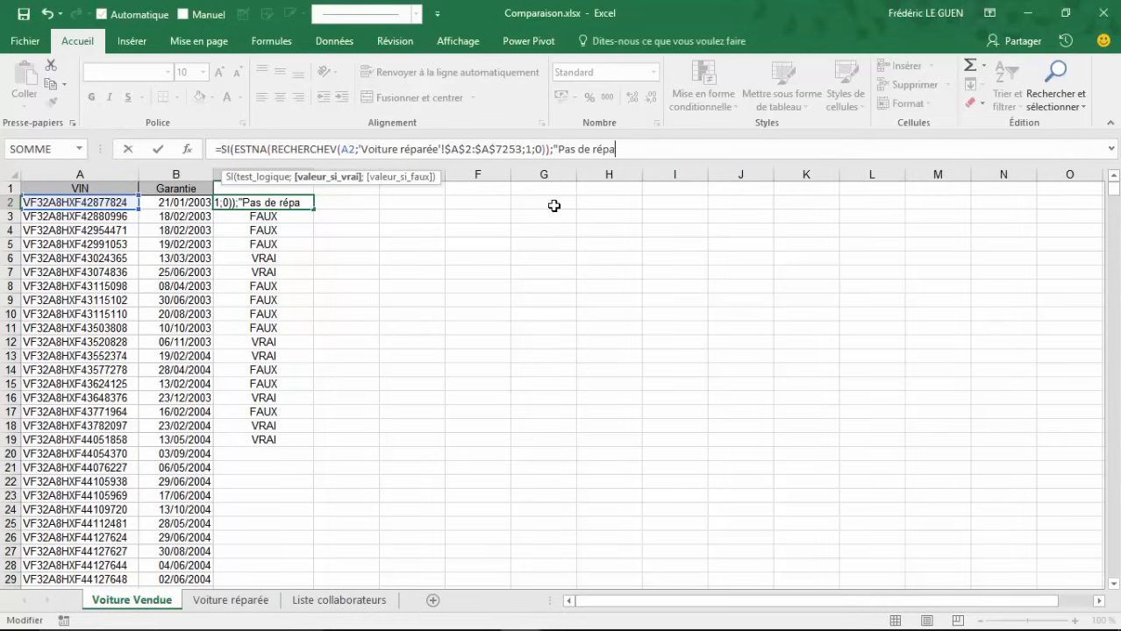
pyautogui.write('ration"')
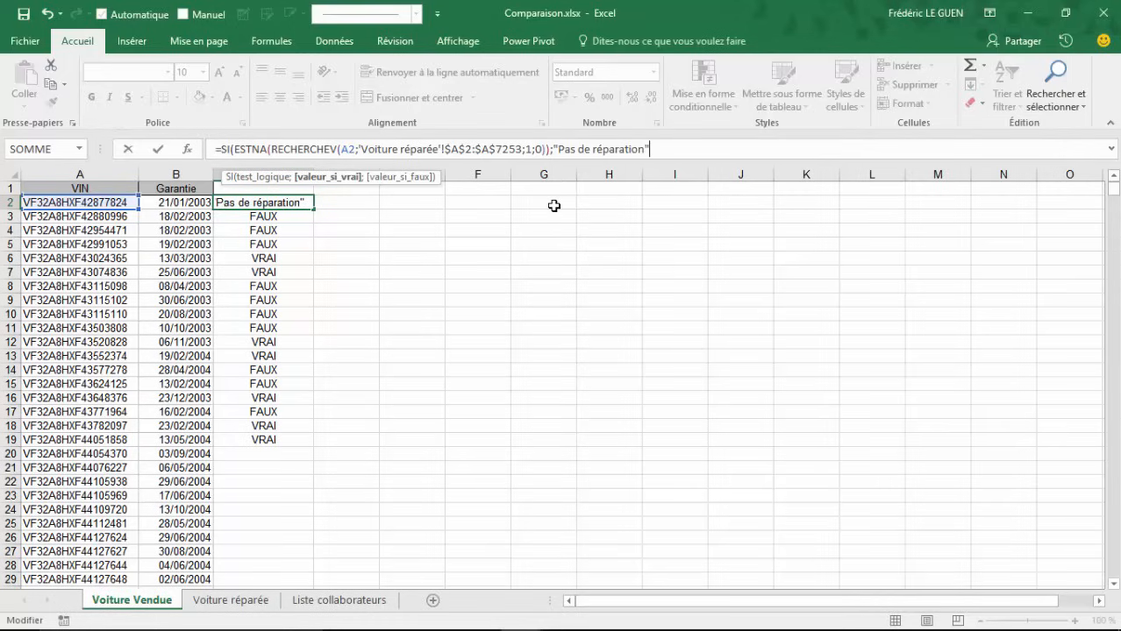
pyautogui.write(';"")')
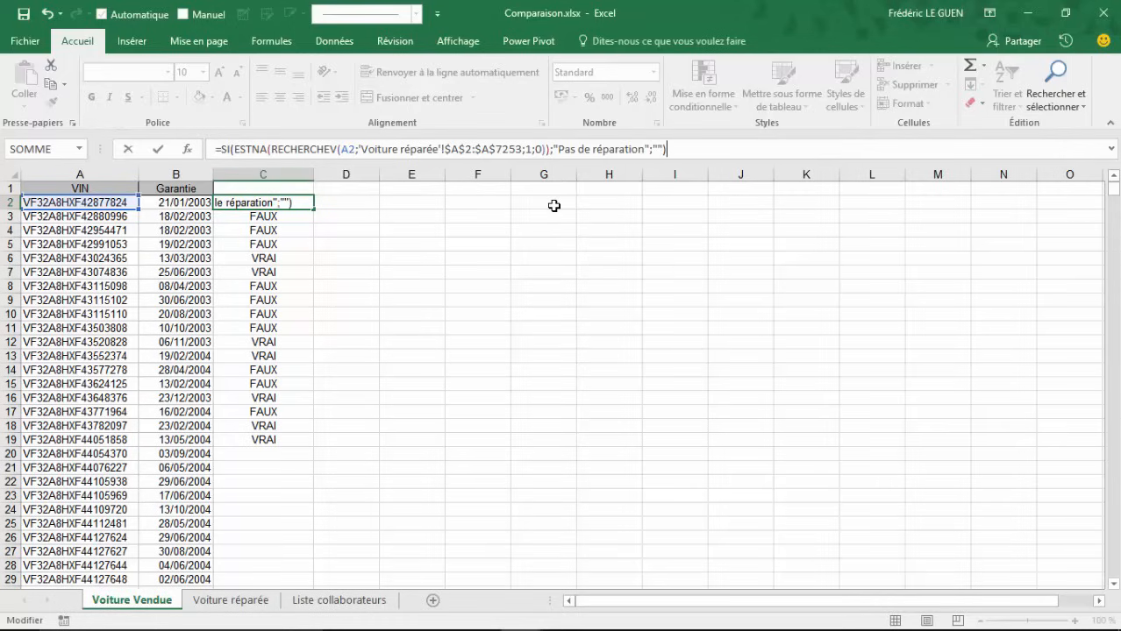
pyautogui.press('Return')
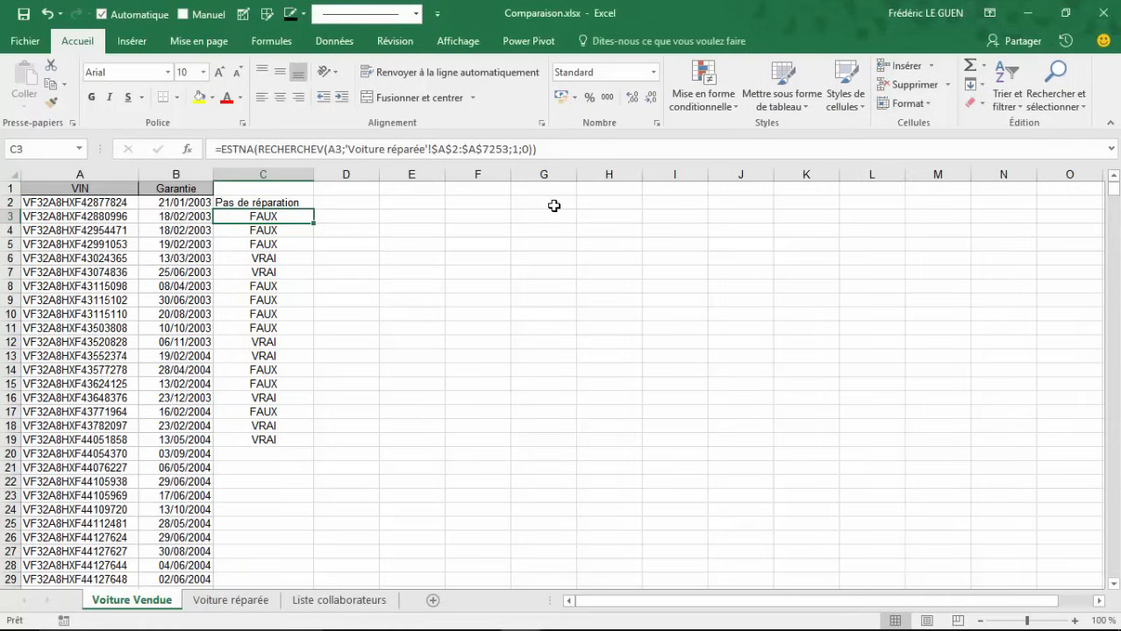
pyautogui.click(285, 202)
pyautogui.moveTo(313, 211); pyautogui.dragTo(314, 520)
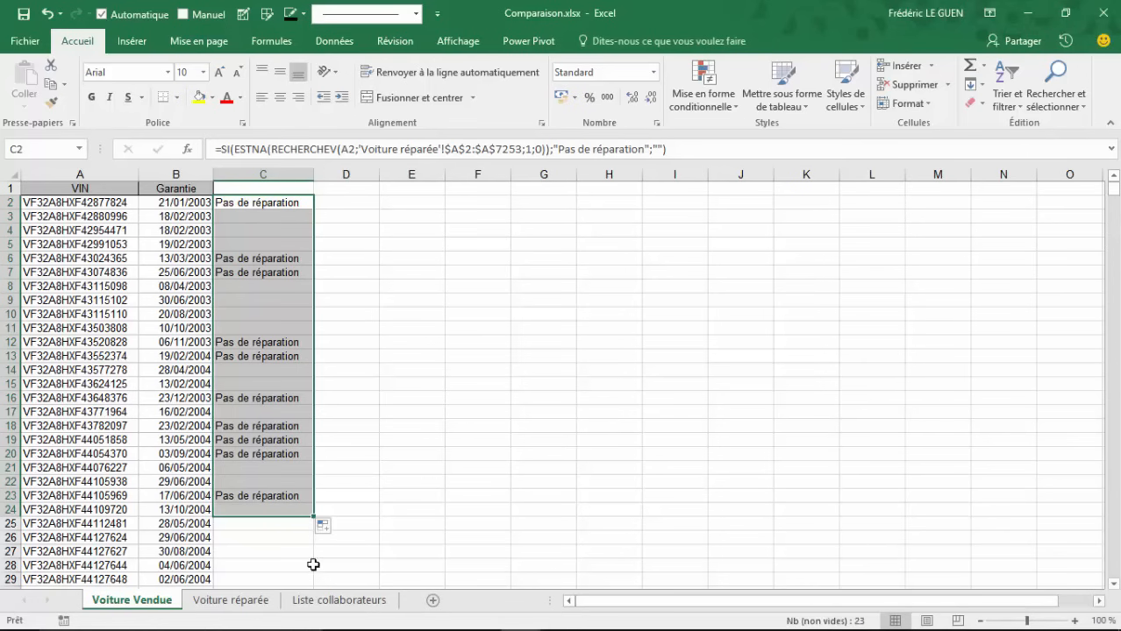
# On the Liste collaborateurs sheet, extend the RECHERCHEV formula from D31 to the end of the list and review the results
pyautogui.click(331, 601)
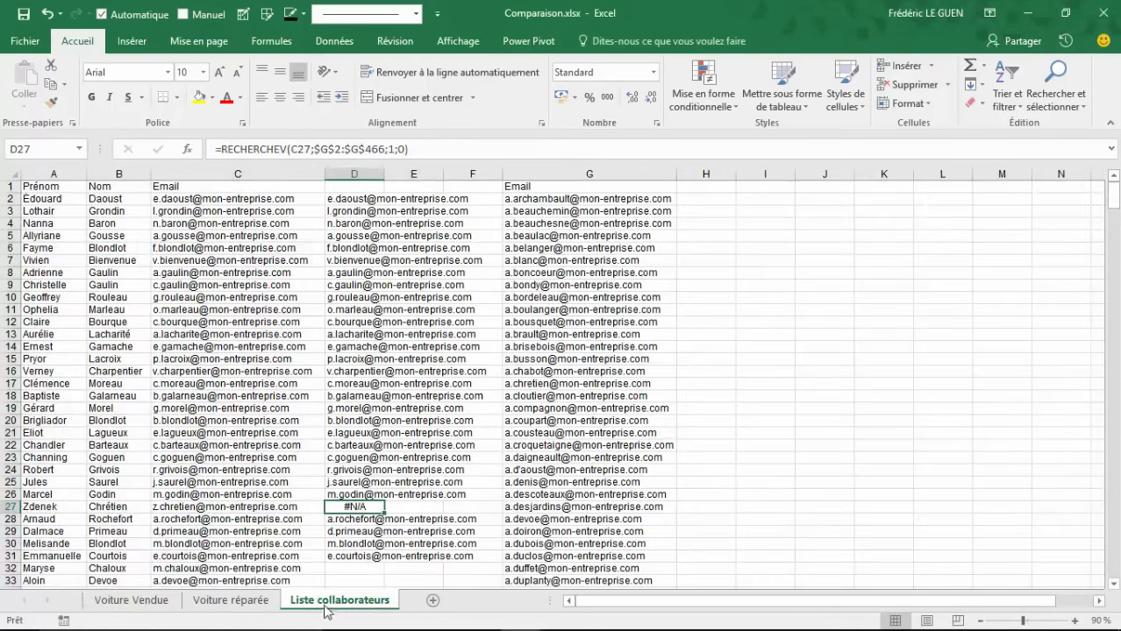
pyautogui.click(349, 556)
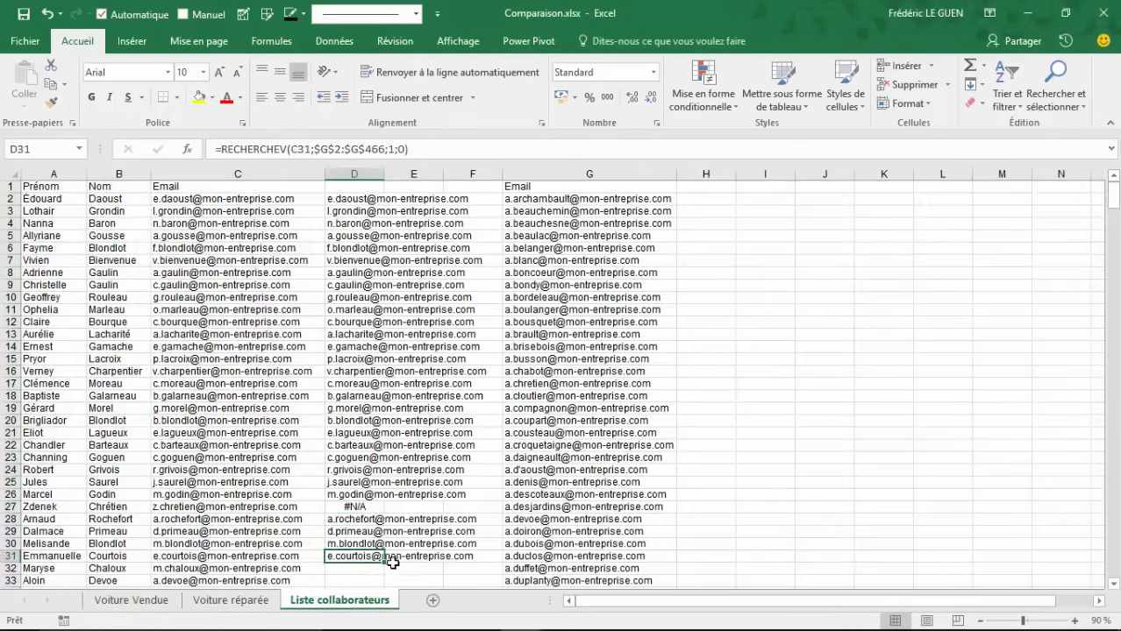
pyautogui.doubleClick(387, 566)
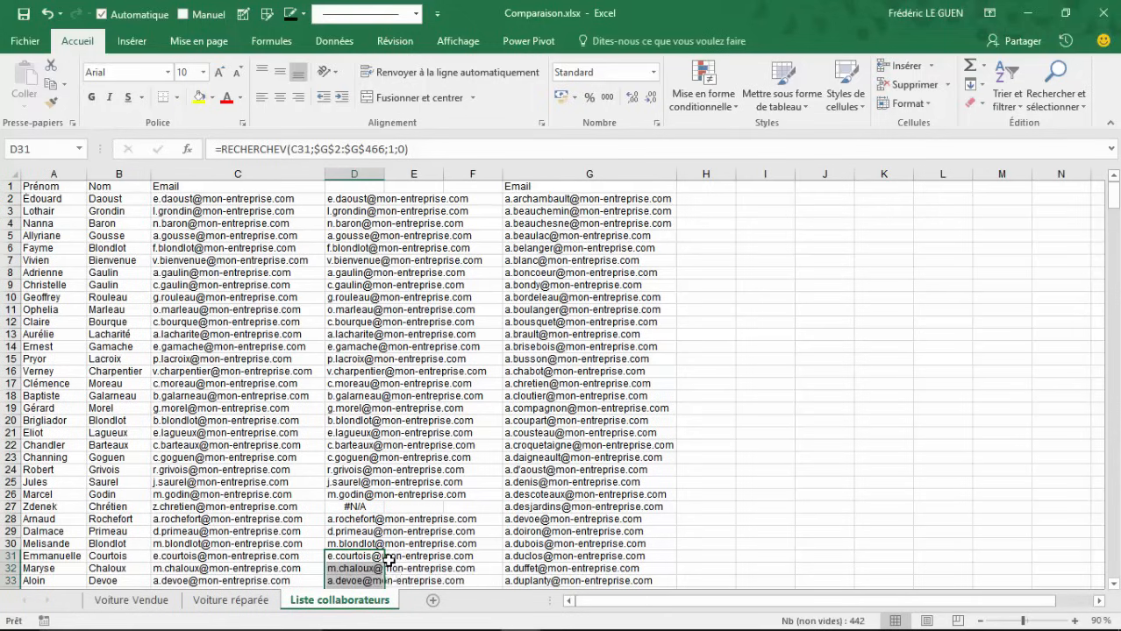
pyautogui.scroll(-10, 386, 561)
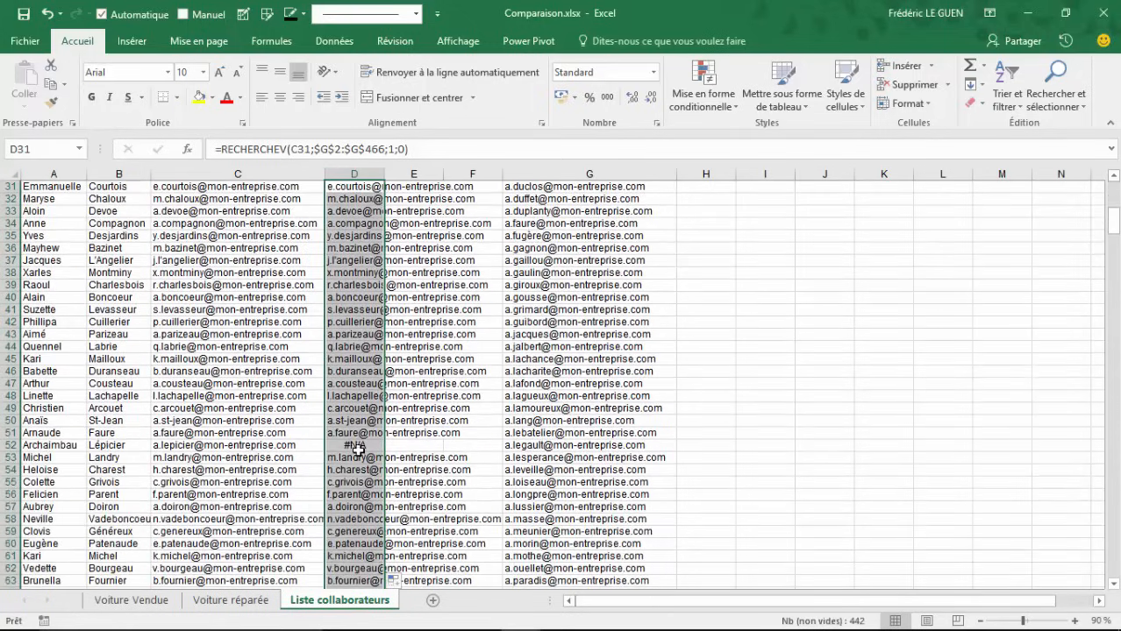
pyautogui.scroll(-3, 355, 472)
pyautogui.scroll(-3, 354, 472)
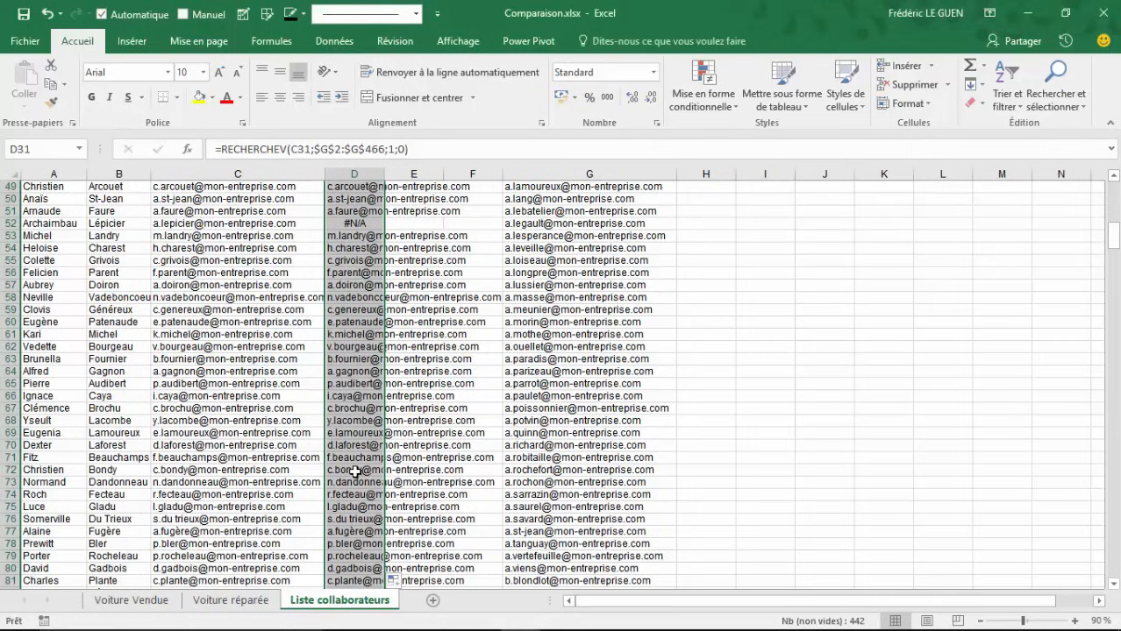
pyautogui.scroll(-6, 354, 471)
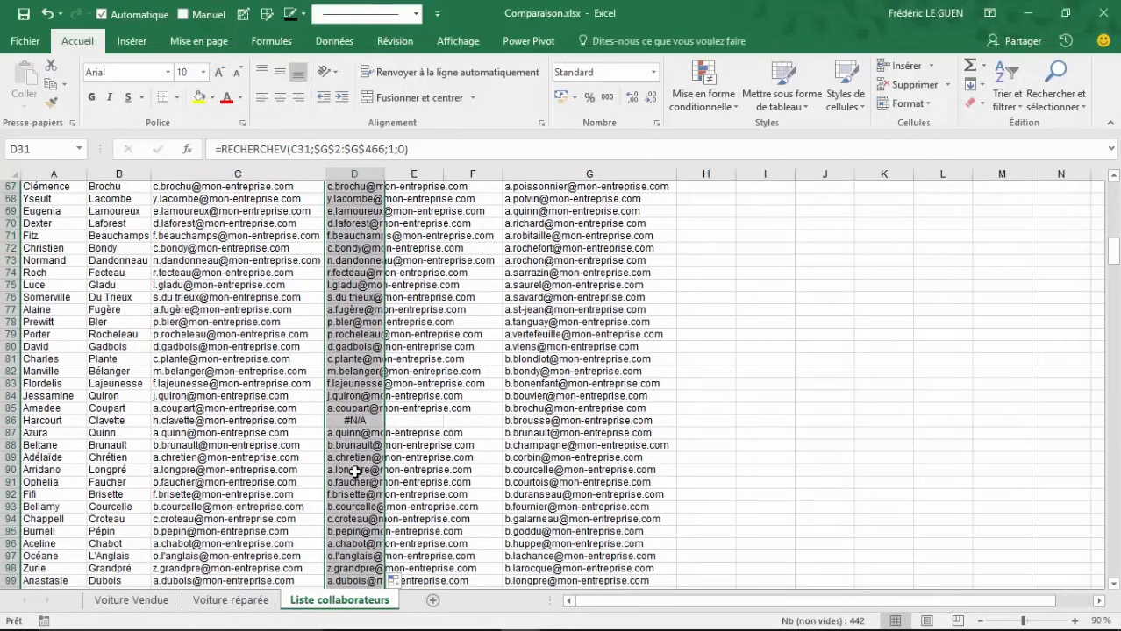
pyautogui.scroll(20, 354, 472)
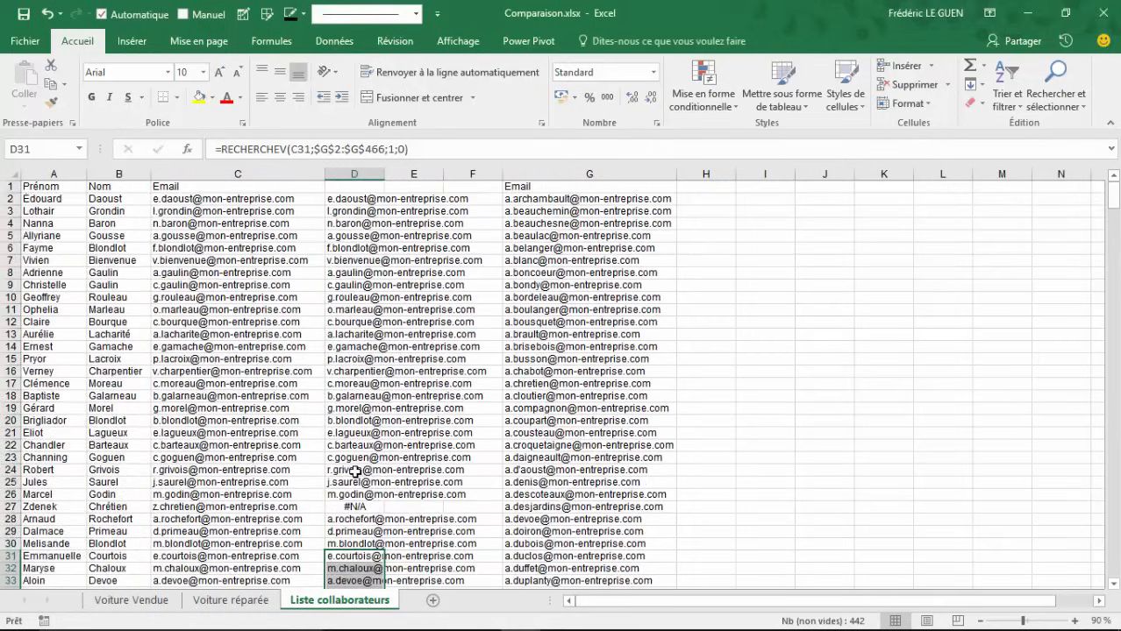
# Wrap the RECHERCHEV formula in cell D2 in an ESTNA function
pyautogui.click(341, 199)
pyautogui.click(222, 149)
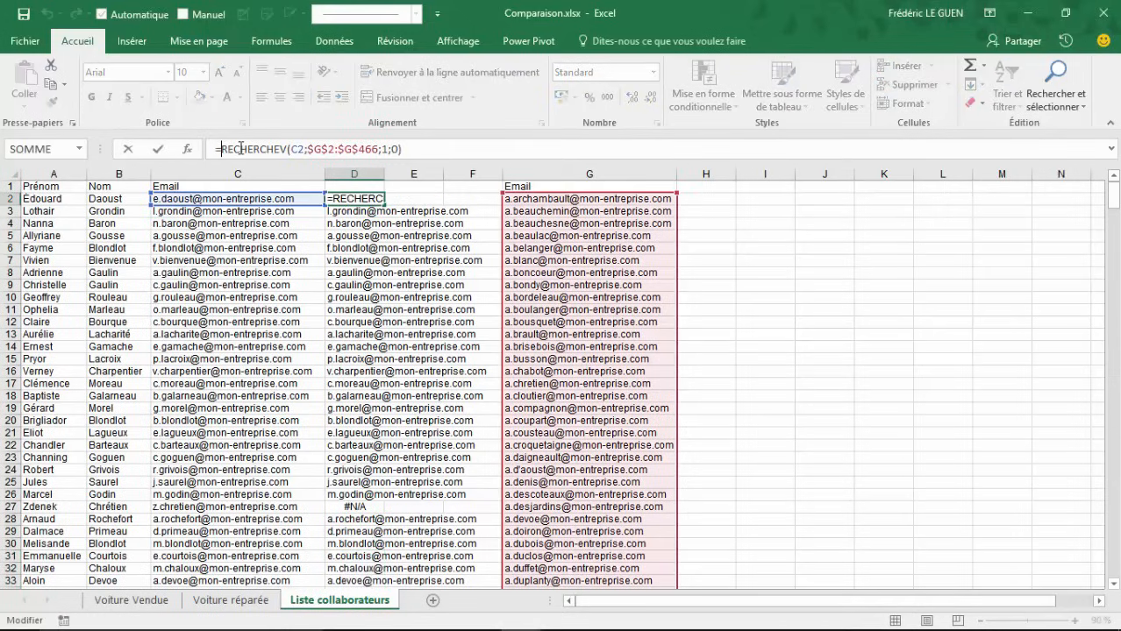
pyautogui.write('est')
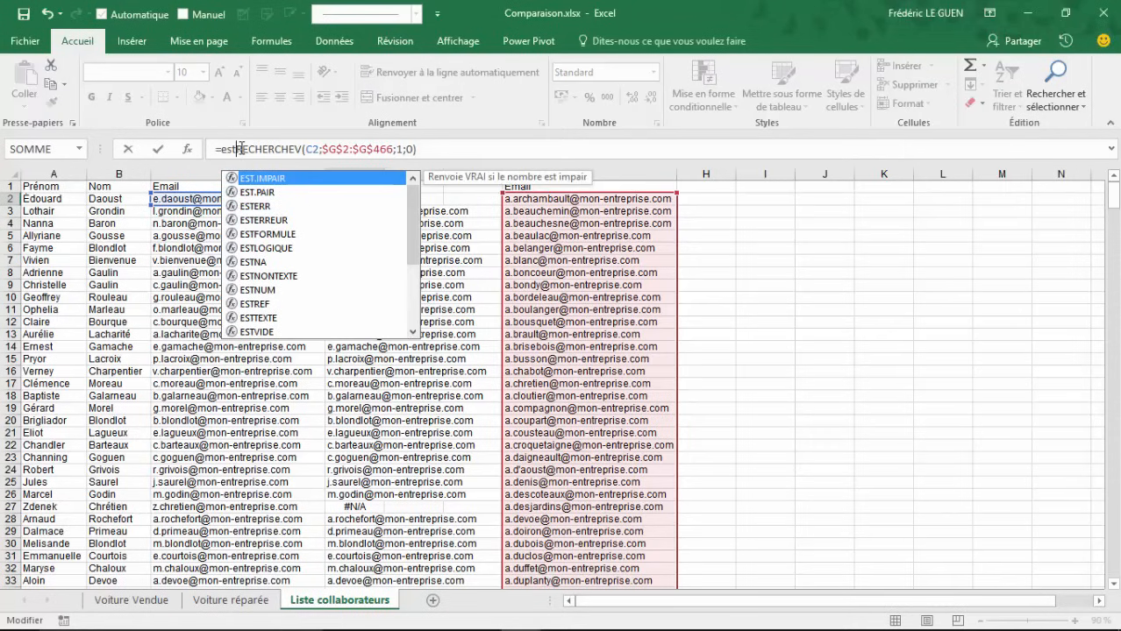
pyautogui.write('na(')
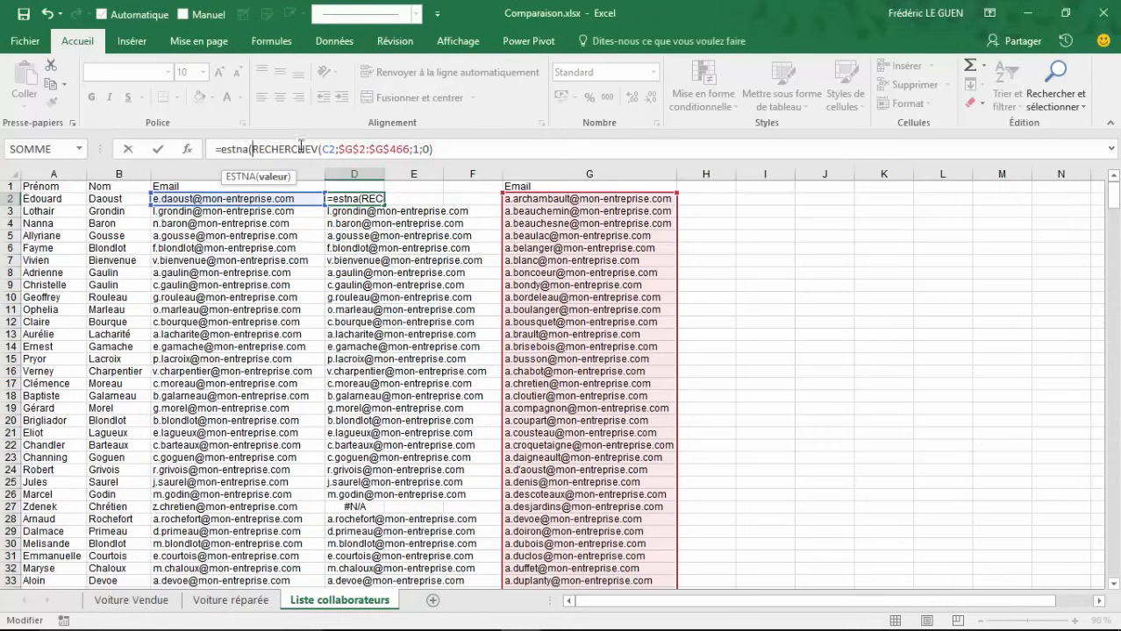
pyautogui.write(')')
pyautogui.press('Return')
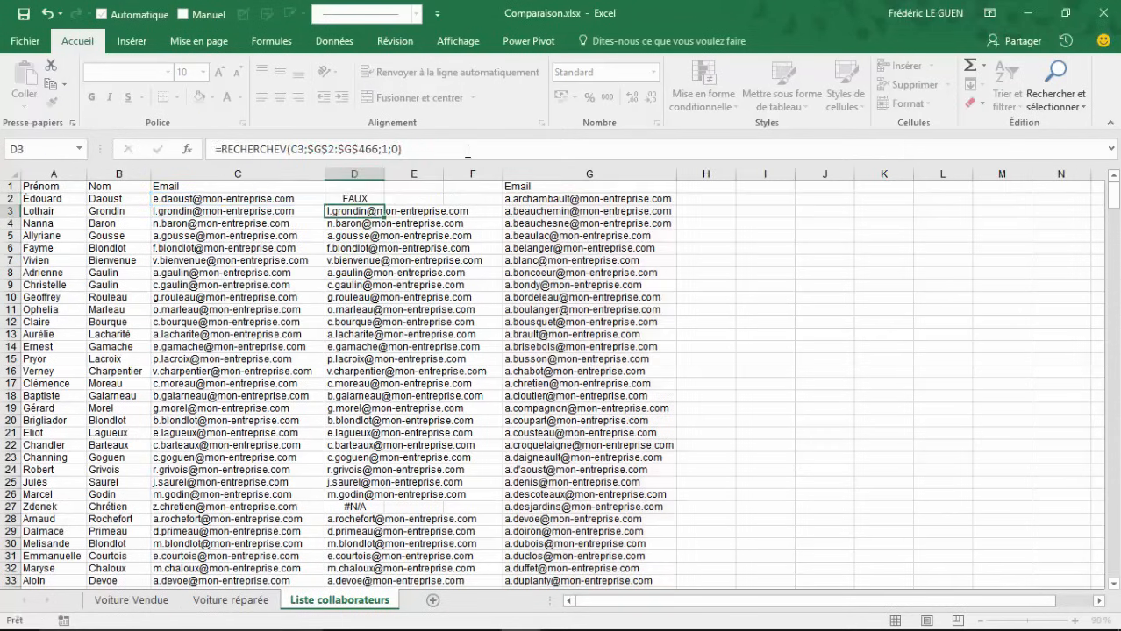
# Copy the ESTNA formula from D2 down to the last row of the list, and select D2 again
pyautogui.click(355, 199)
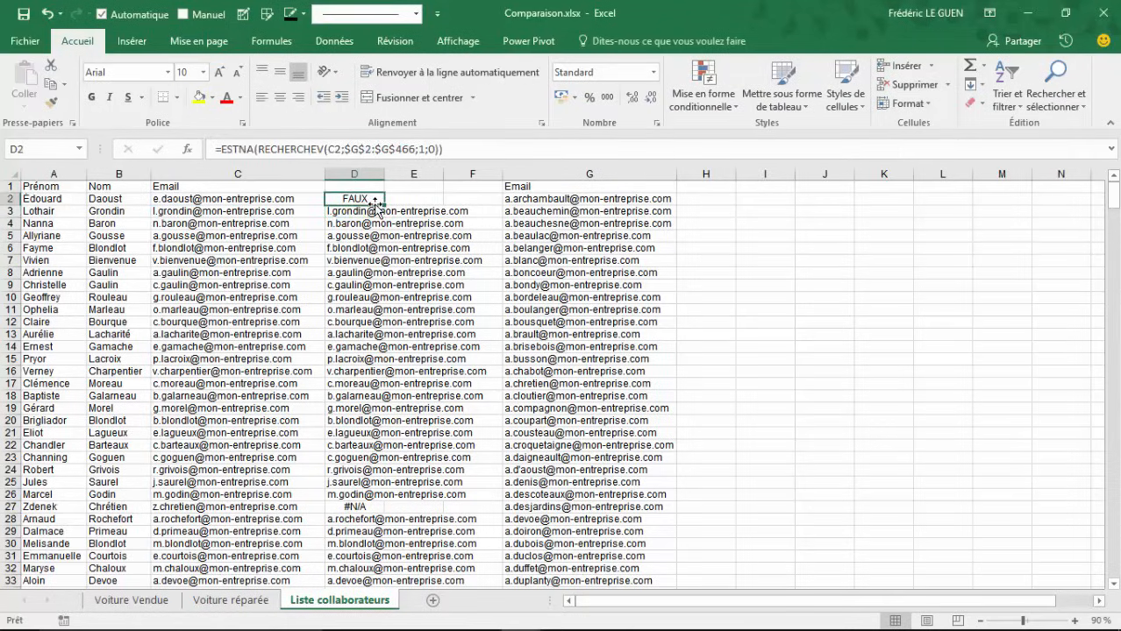
pyautogui.doubleClick(384, 205)
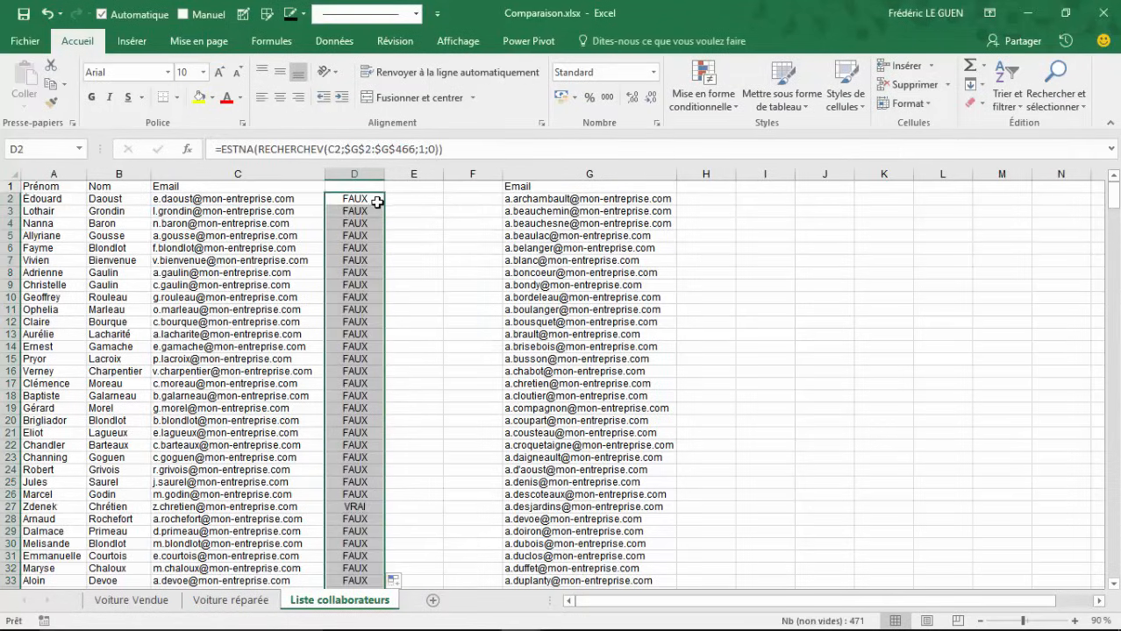
pyautogui.click(375, 200)
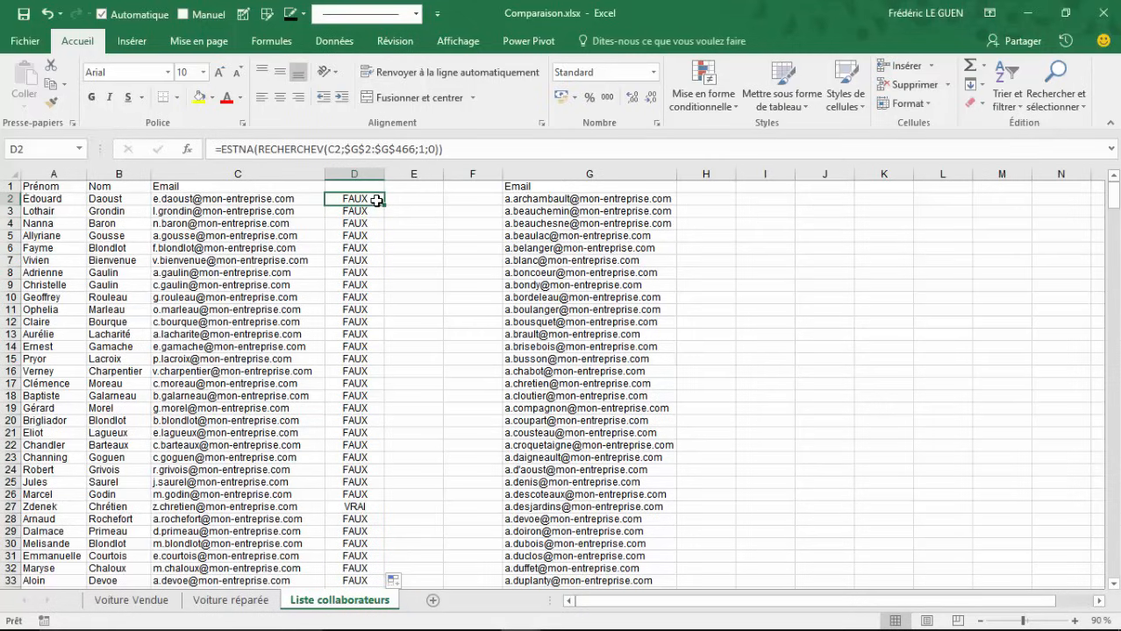
# Copy the full text of the ESTNA formula in cell D2 without changing the cell
pyautogui.moveTo(458, 149); pyautogui.dragTo(200, 153)
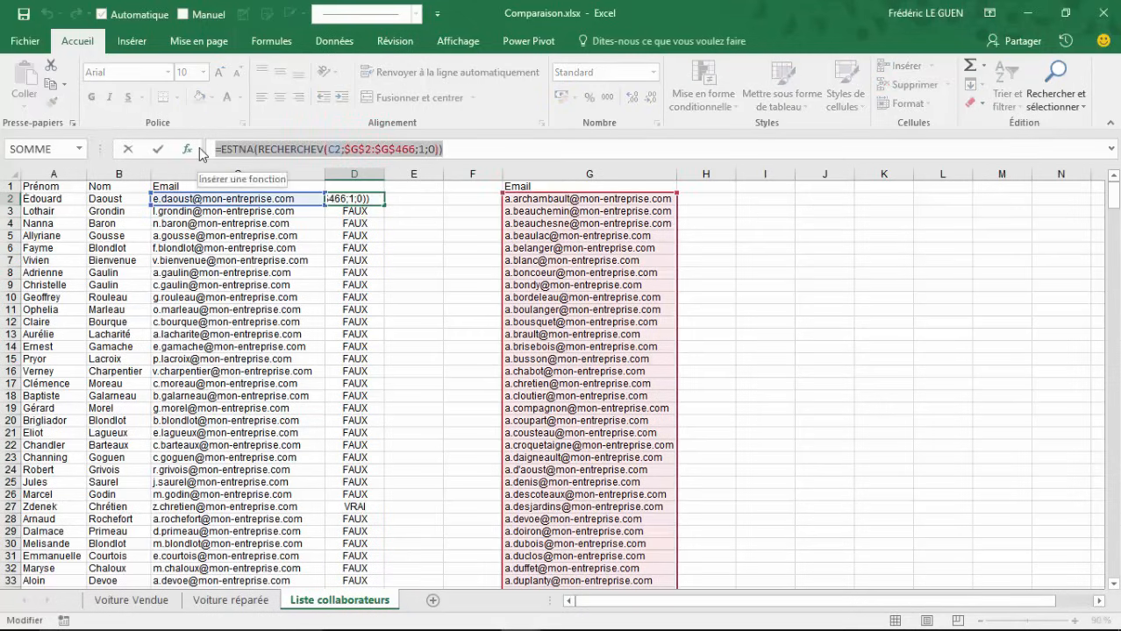
pyautogui.hotkey('ctrl', 'c')
pyautogui.press('Escape')
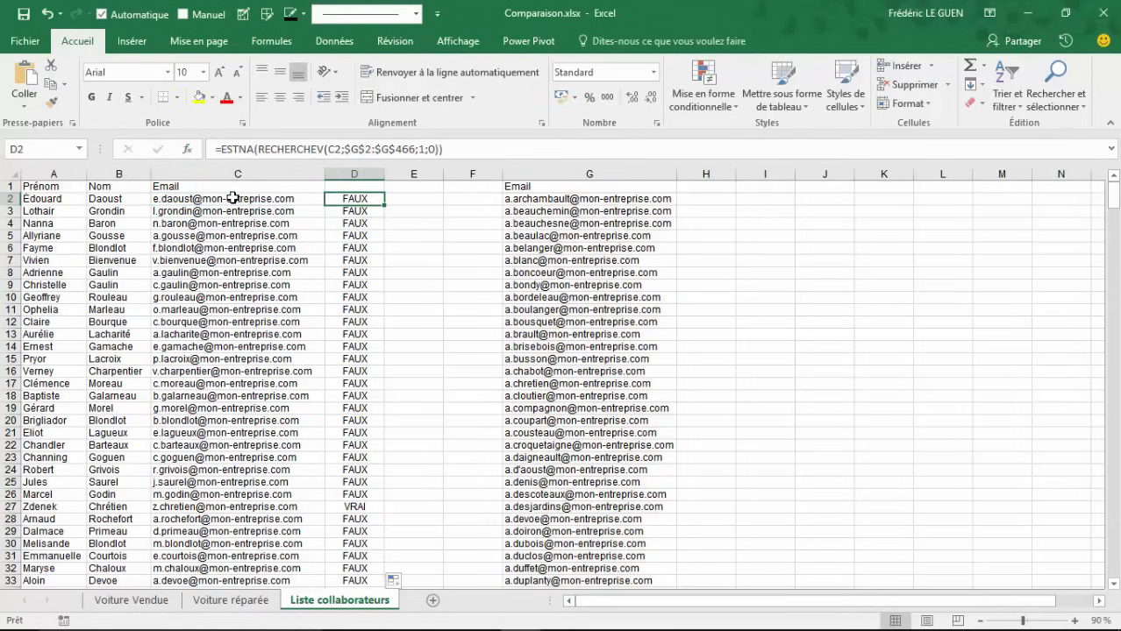
# Create a formula-based conditional formatting rule for the e-mails from C2 to the list's end, using the copied formula =ESTNA(RECHERCHEV(C2;$G$2:$G$466;1;0))
pyautogui.click(235, 199)
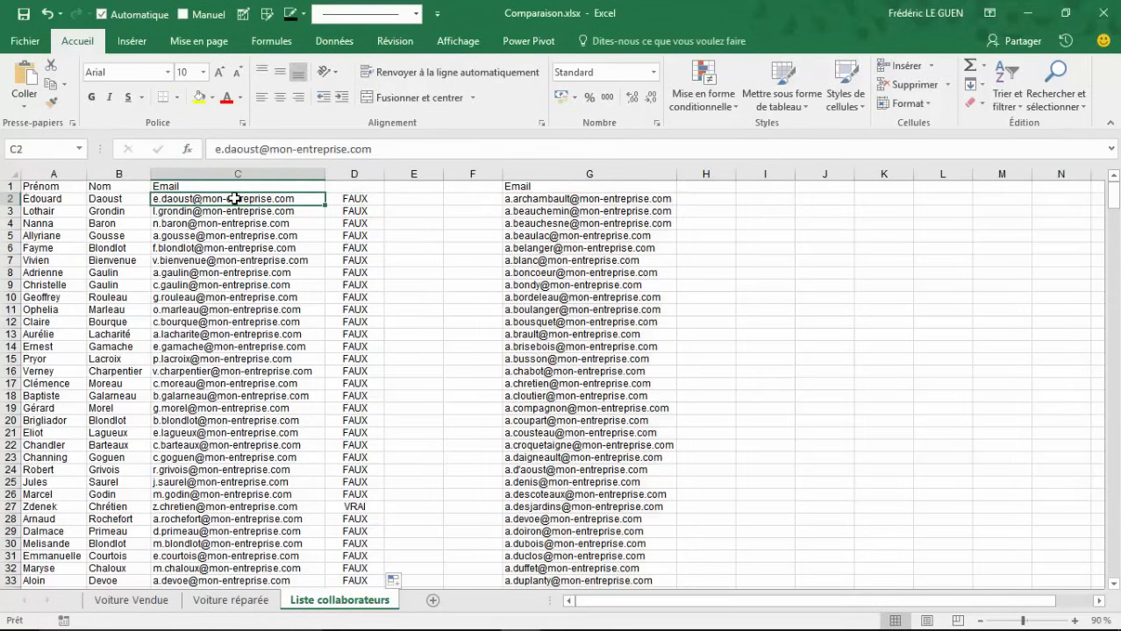
pyautogui.hotkey('ctrl', 'shift', 'Down')
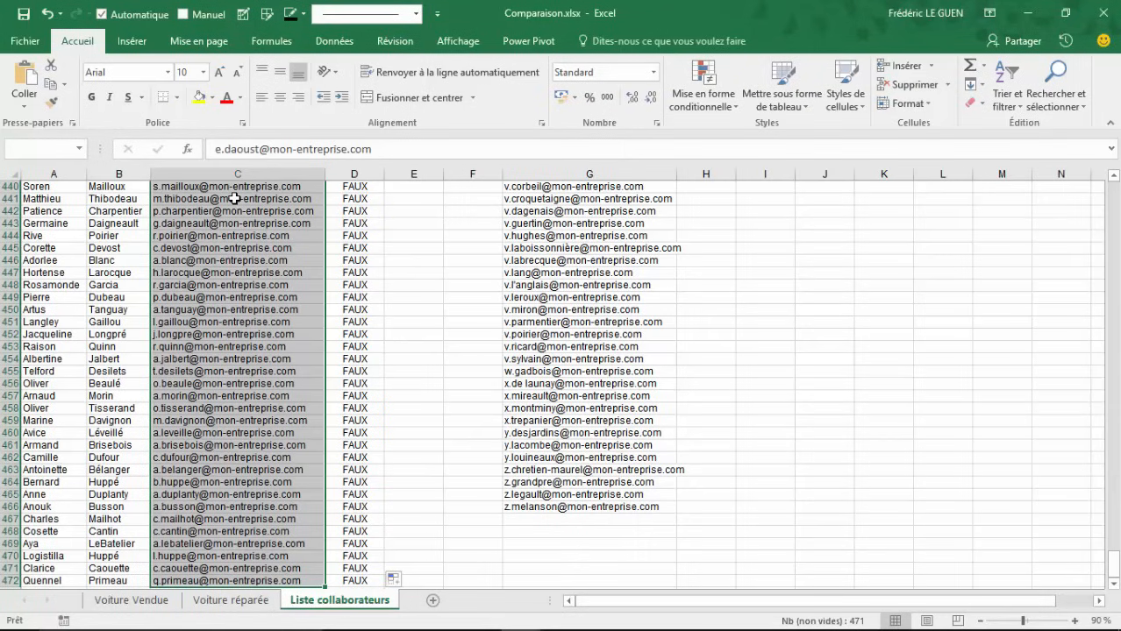
pyautogui.click(730, 109)
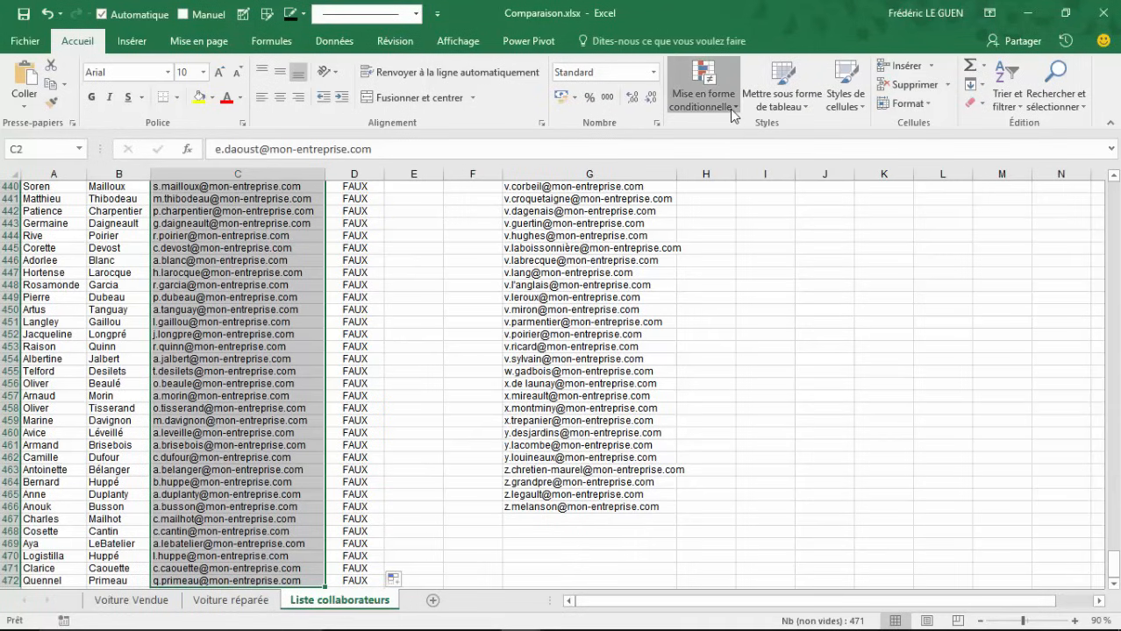
pyautogui.click(727, 309)
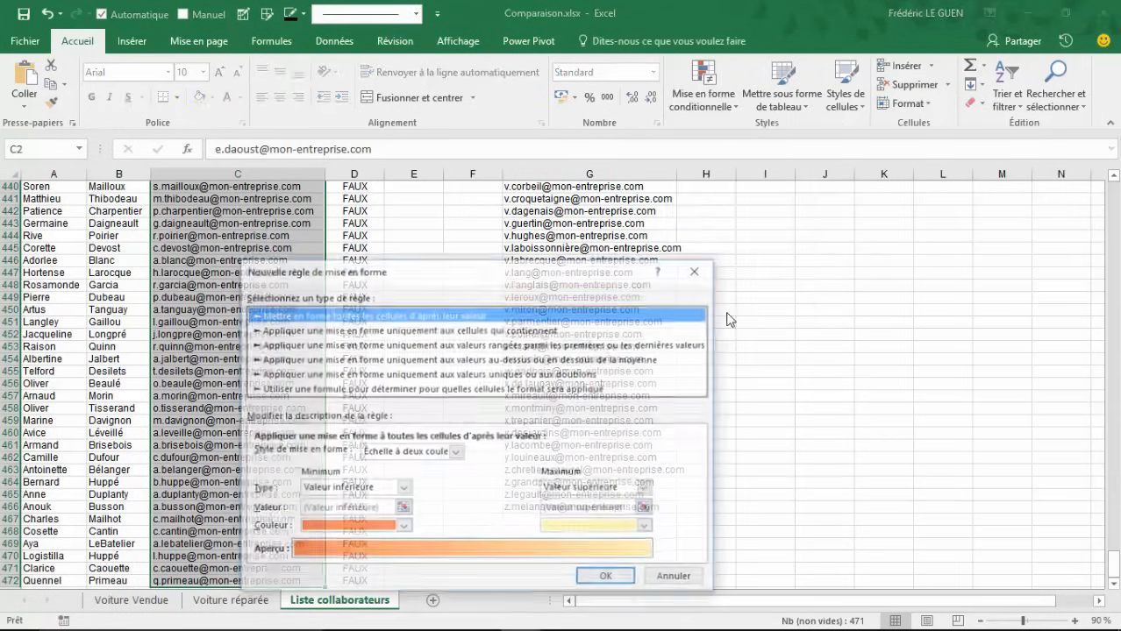
pyautogui.click(389, 391)
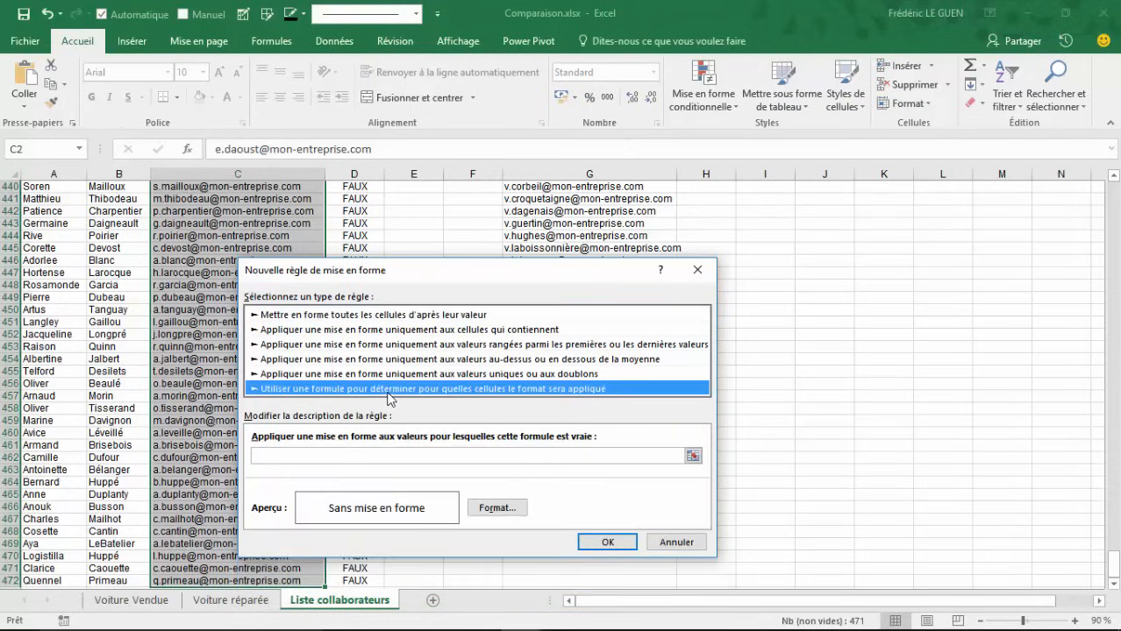
pyautogui.click(358, 454)
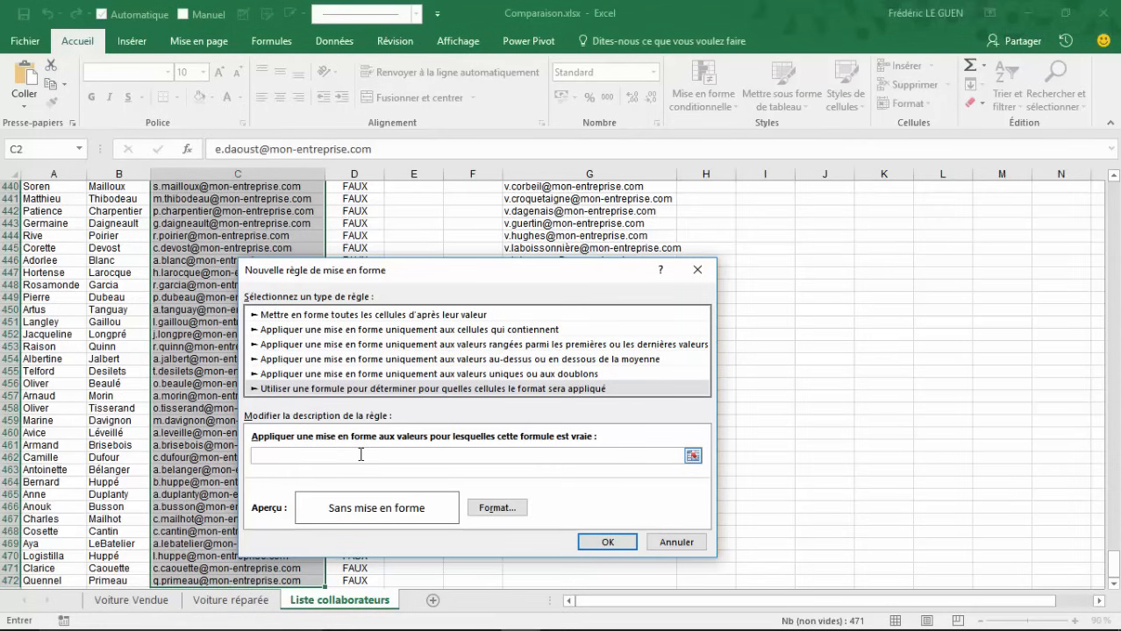
pyautogui.hotkey('ctrl', 'v')
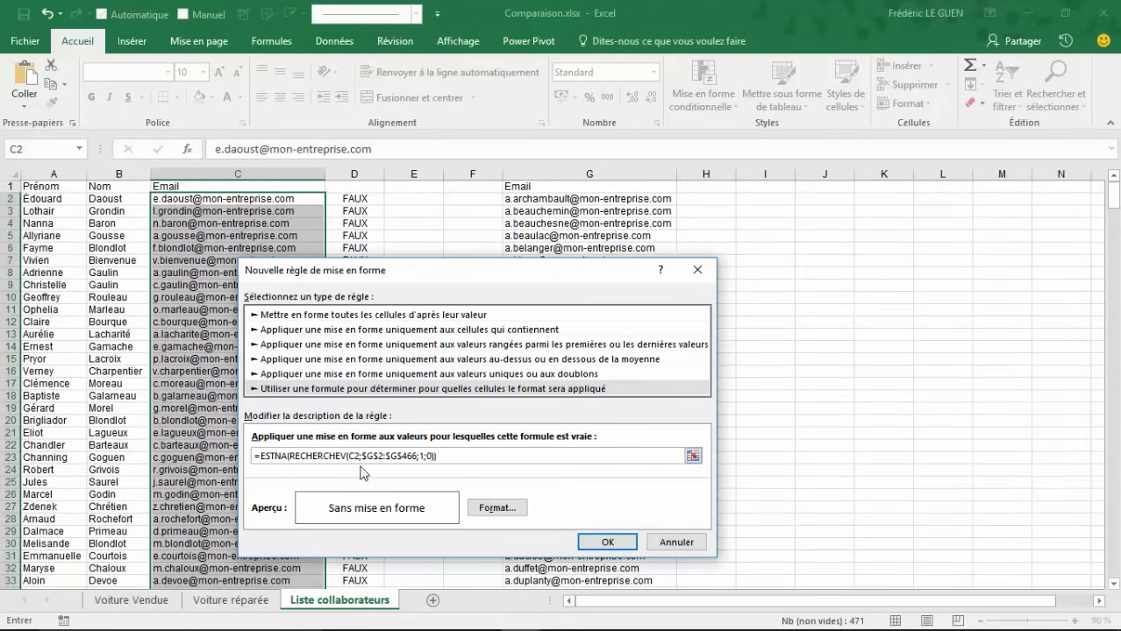
# Give the rule a red fill and white font, apply it, and review the highlighted e-mail addresses in column C
pyautogui.click(505, 509)
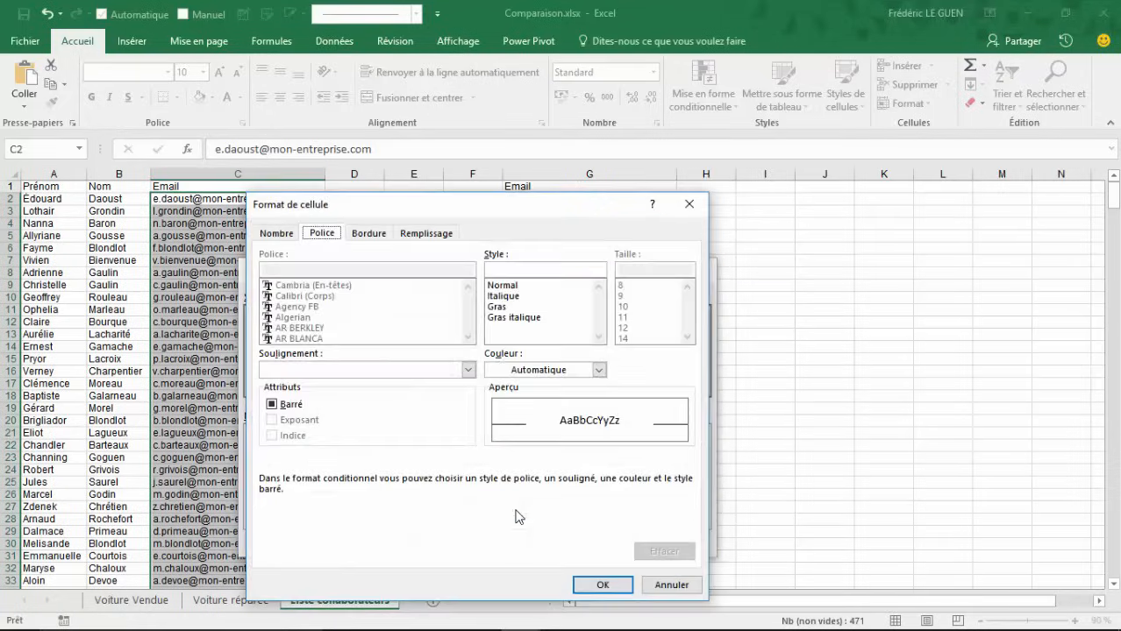
pyautogui.click(405, 235)
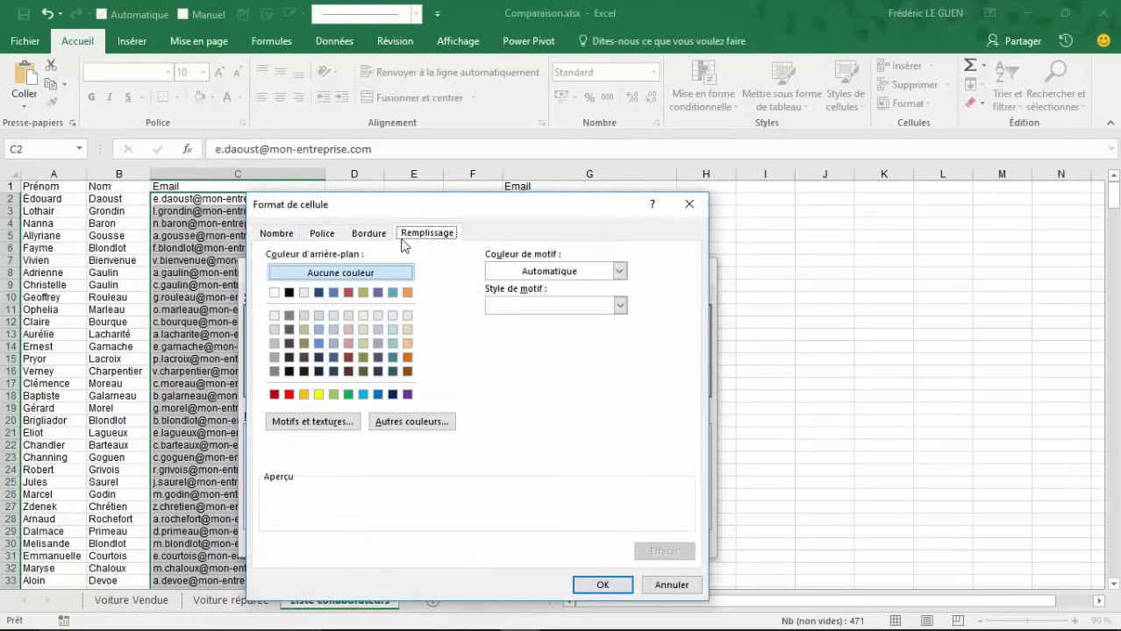
pyautogui.click(292, 395)
pyautogui.click(321, 233)
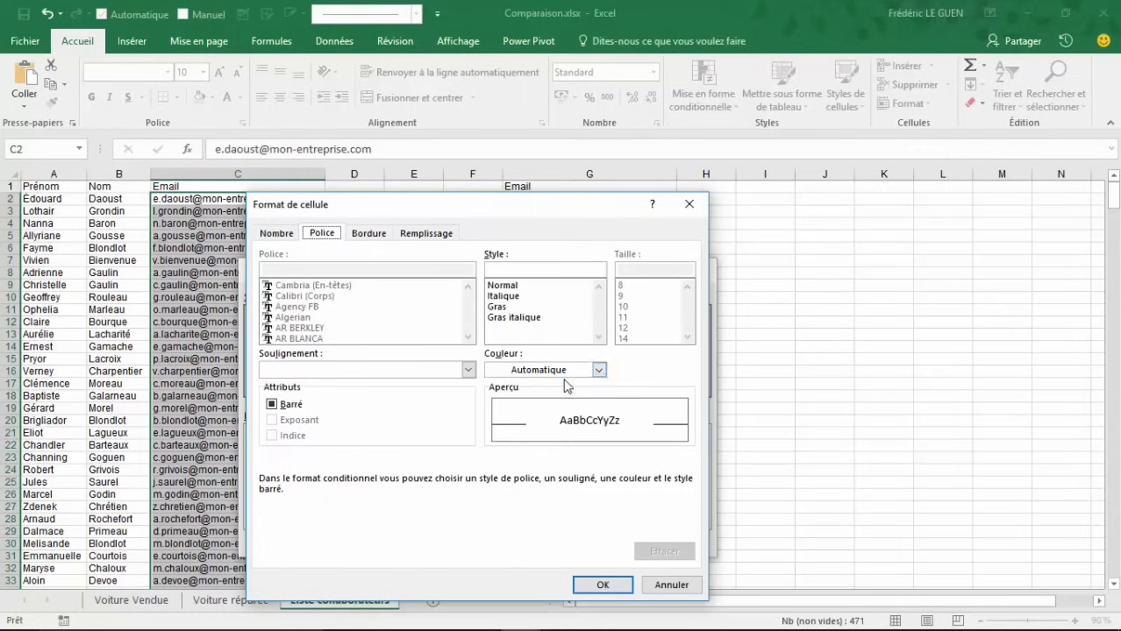
pyautogui.click(600, 370)
pyautogui.click(494, 422)
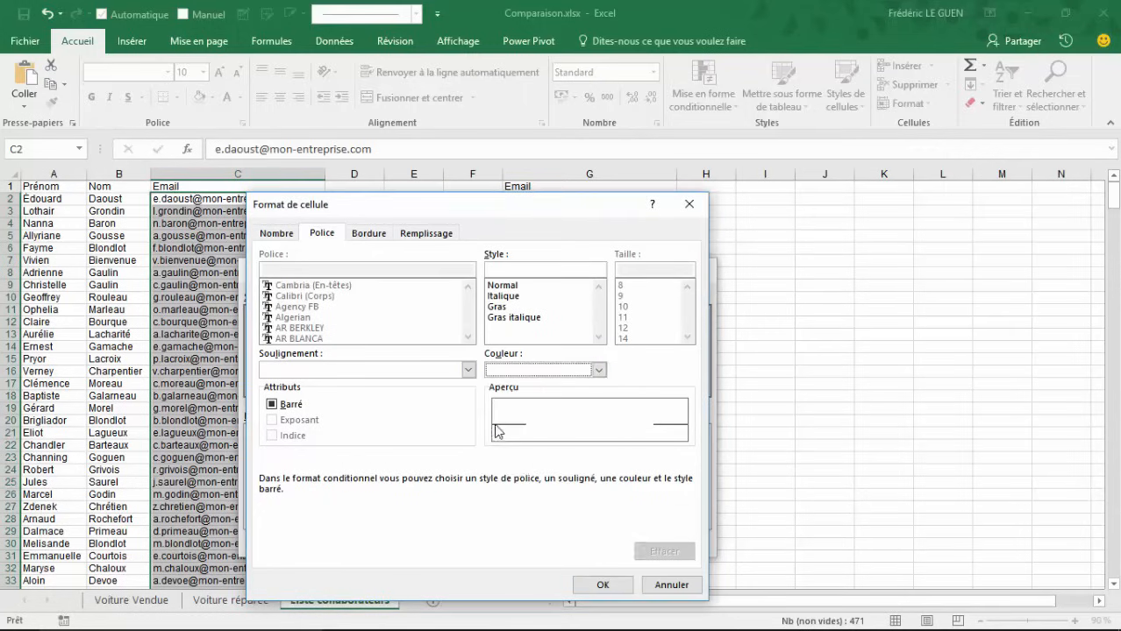
pyautogui.click(603, 585)
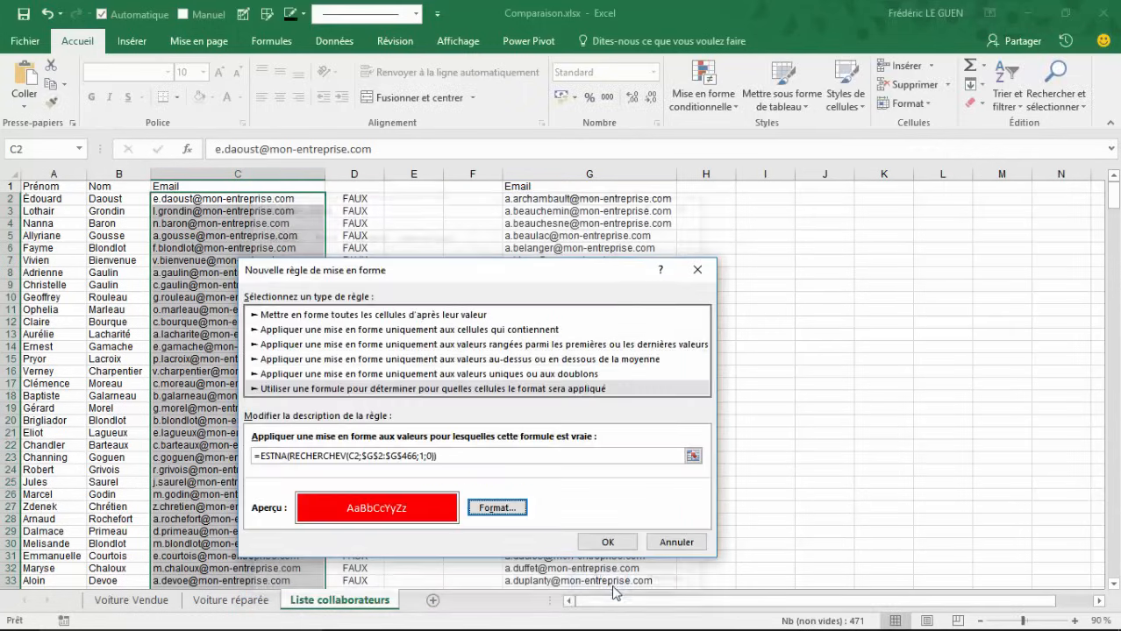
pyautogui.click(606, 541)
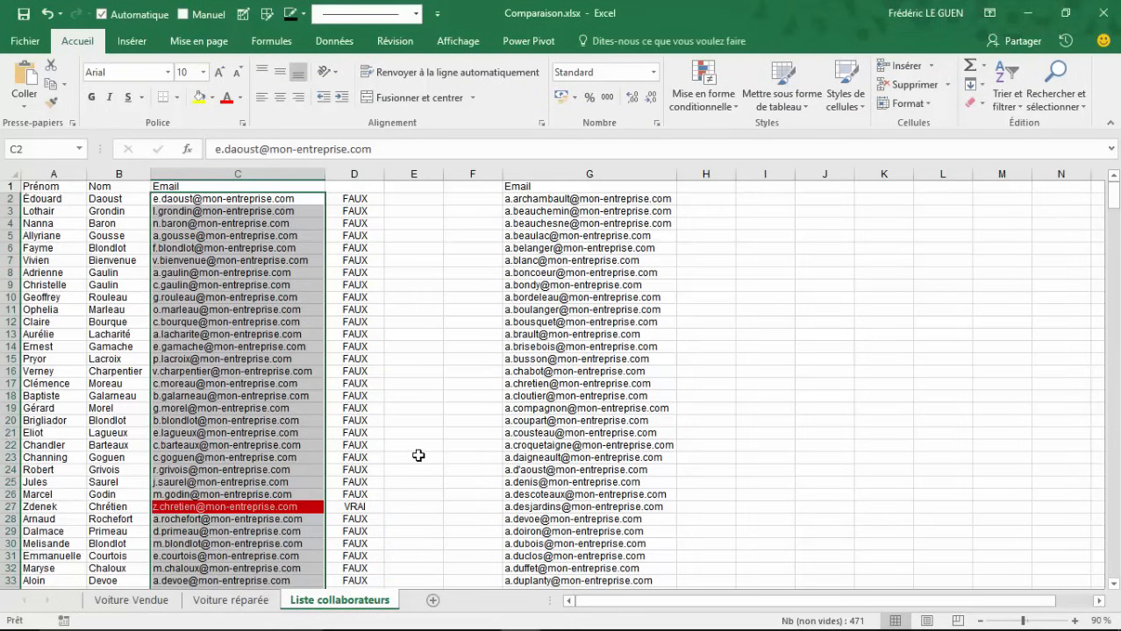
pyautogui.scroll(-2, 419, 455)
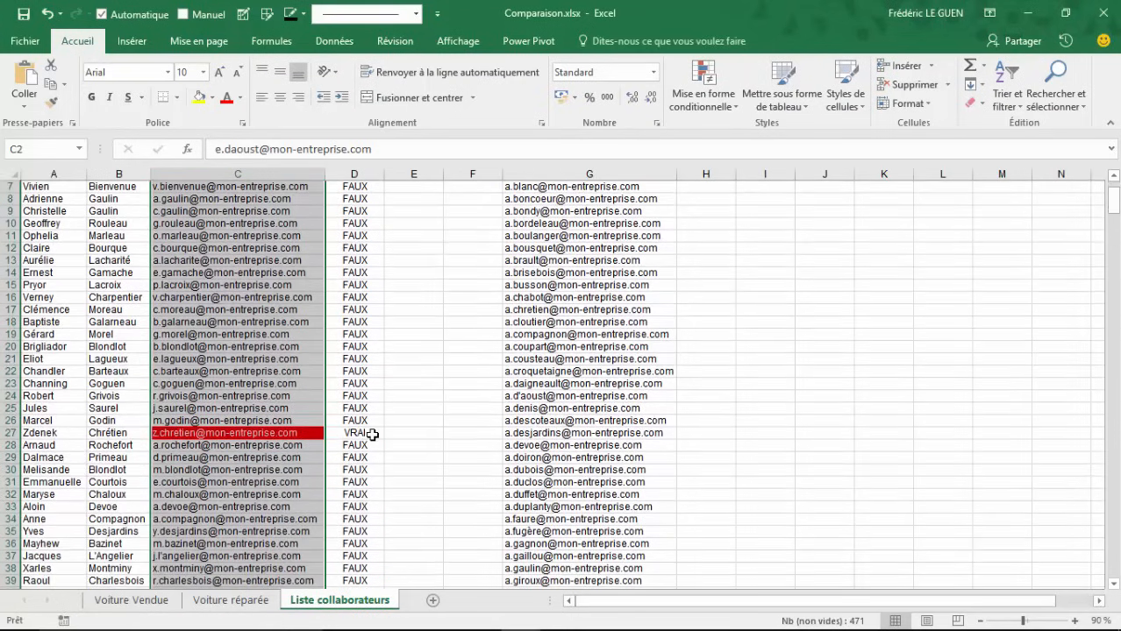
pyautogui.scroll(-1, 373, 435)
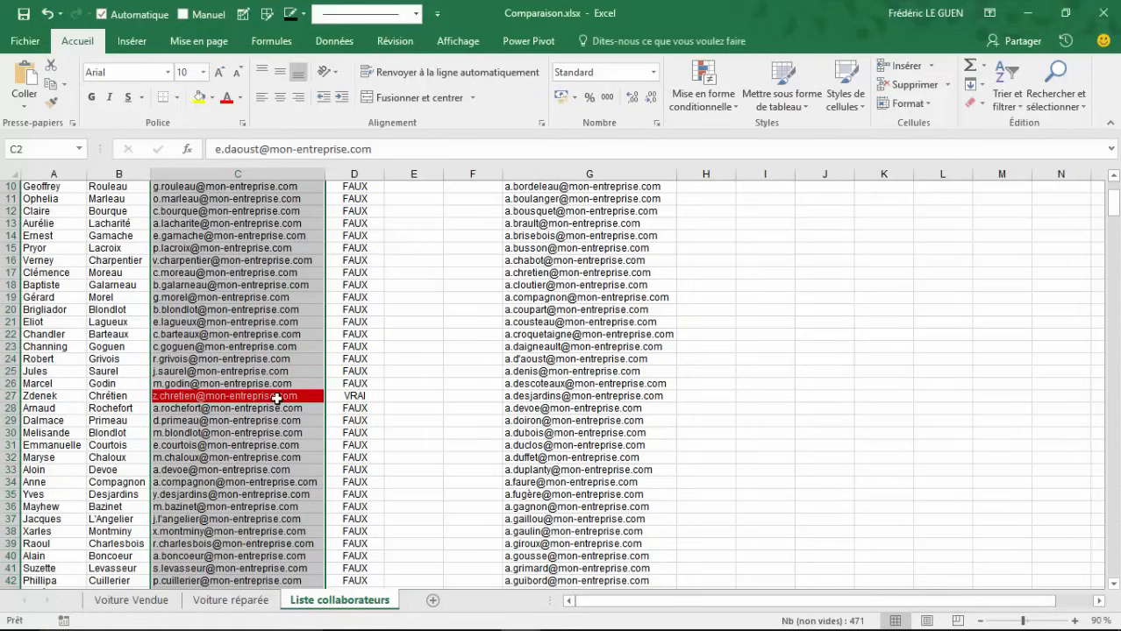
pyautogui.click(412, 421)
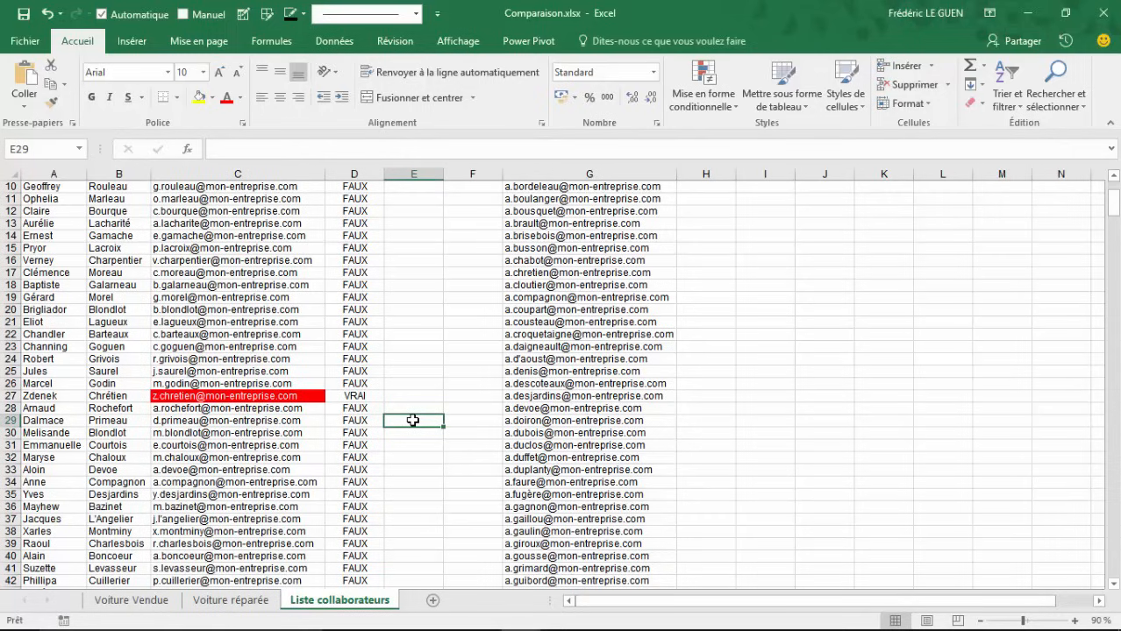
# Clear the e-mail address in G28 to test the conditional formatting, and undo the deletion
pyautogui.scroll(1, 412, 421)
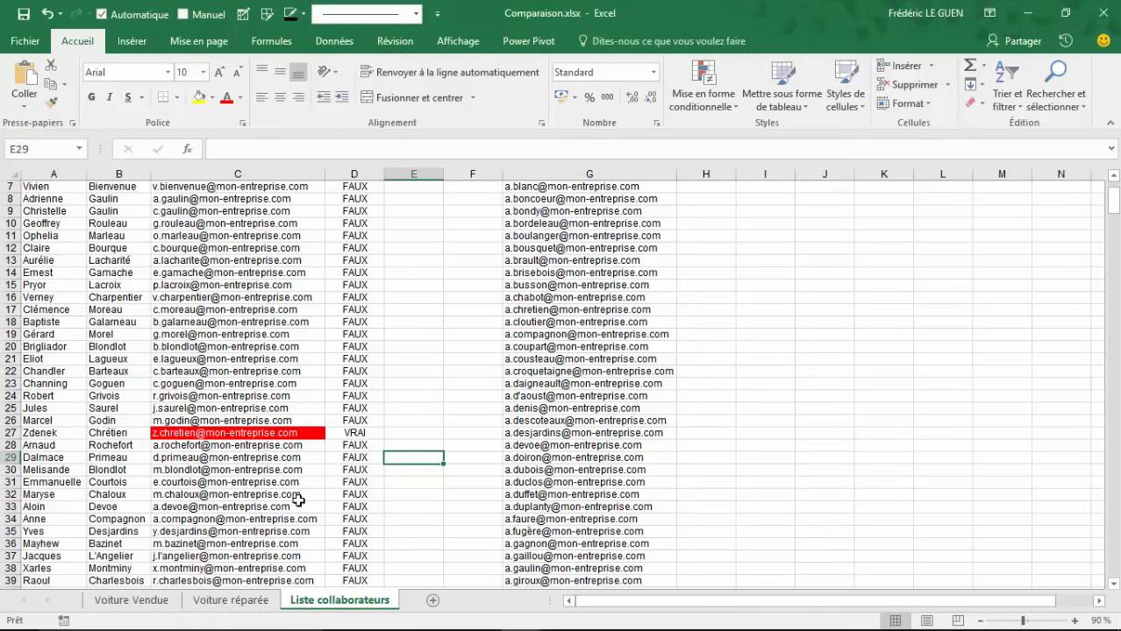
pyautogui.click(519, 449)
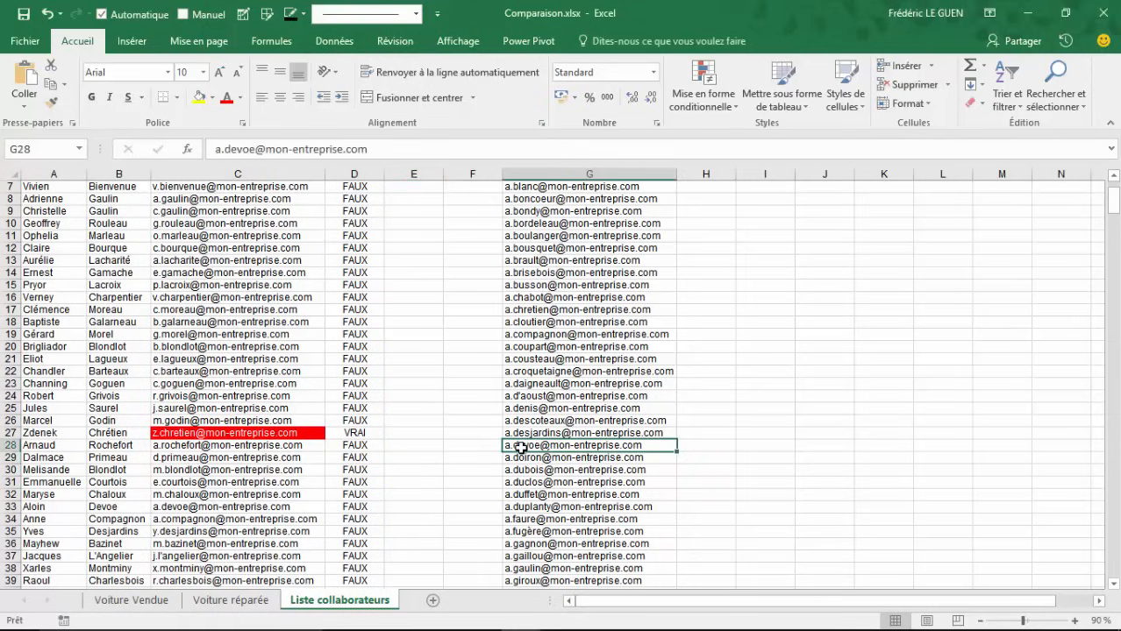
pyautogui.press('Delete')
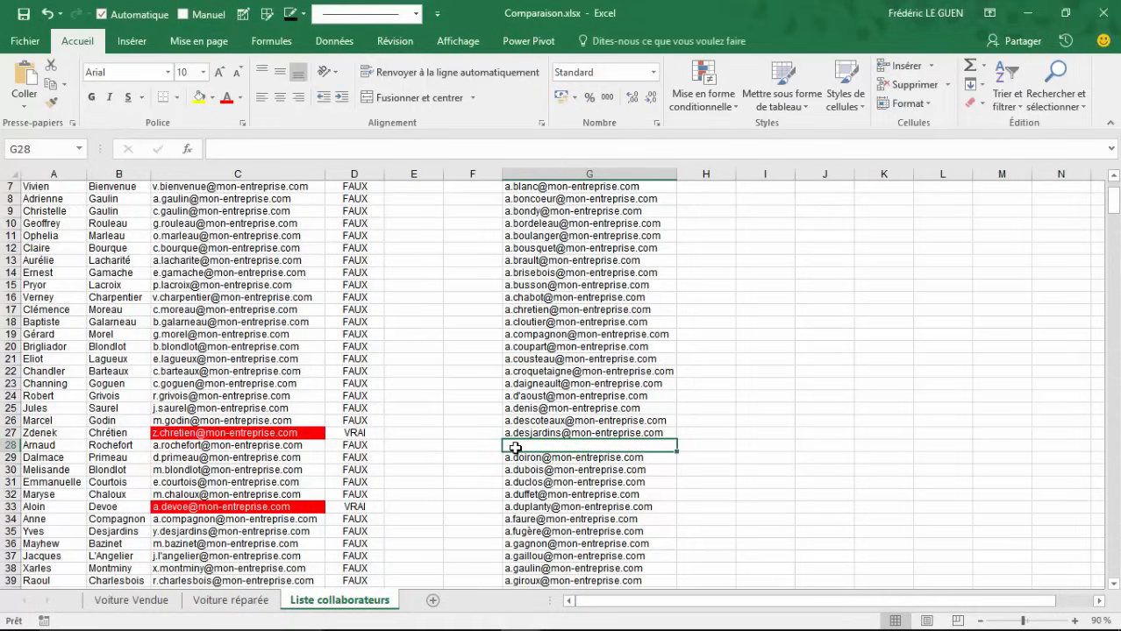
pyautogui.hotkey('ctrl', 'z')
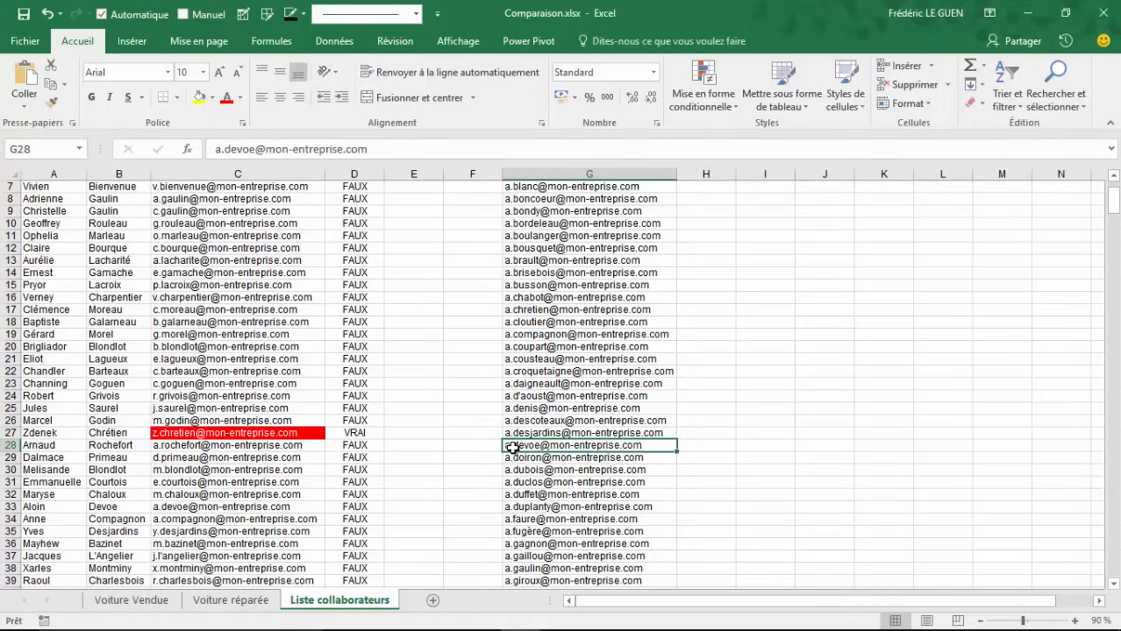